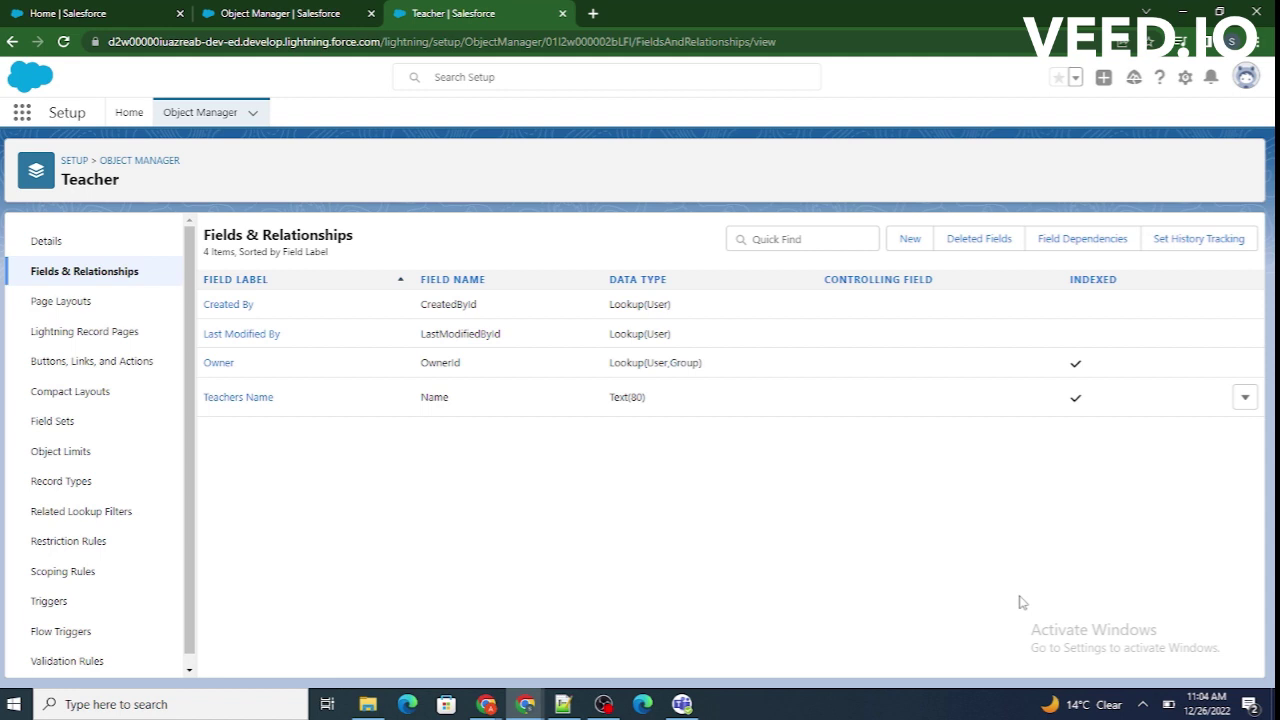
Step: Bring up the Notepad++ notes describing the School and Teacher objects
left_click(563, 704)
Step: Highlight the notes' headings showing School as Parent and Teacher as Child
left_click_drag(346, 106, 72, 100)
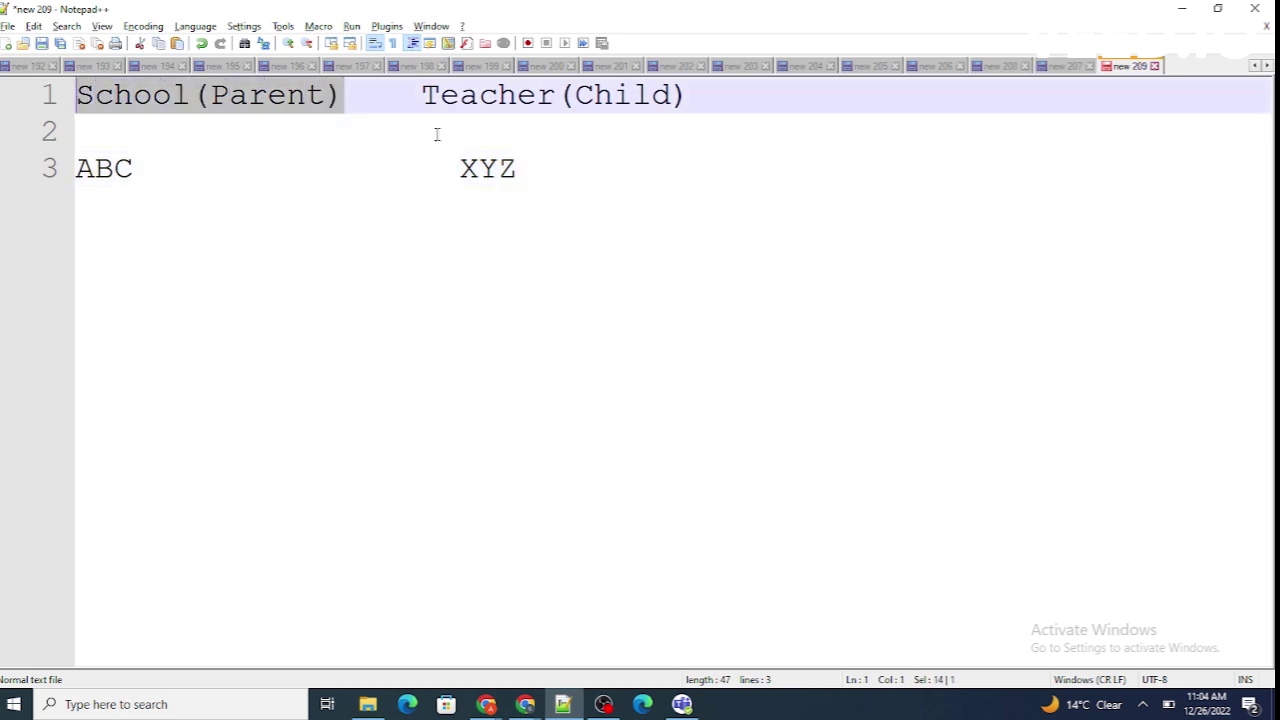
double_click(487, 106)
left_click(689, 110)
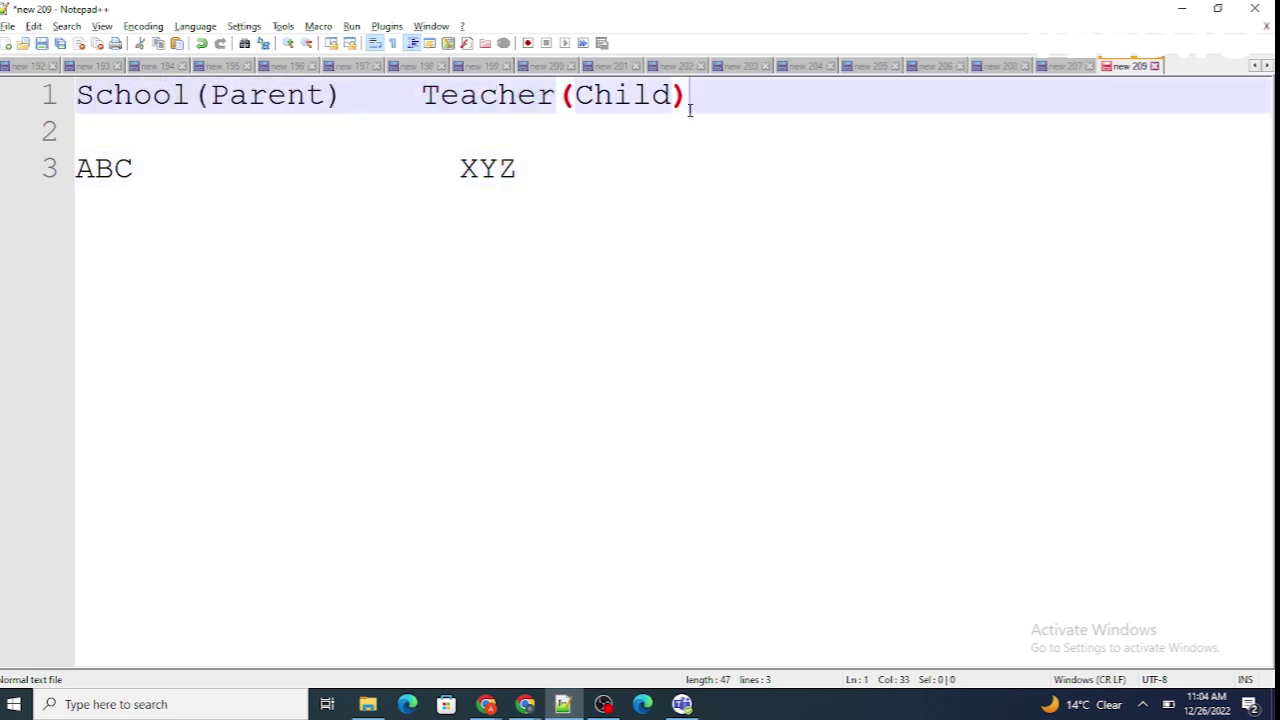
double_click(135, 94)
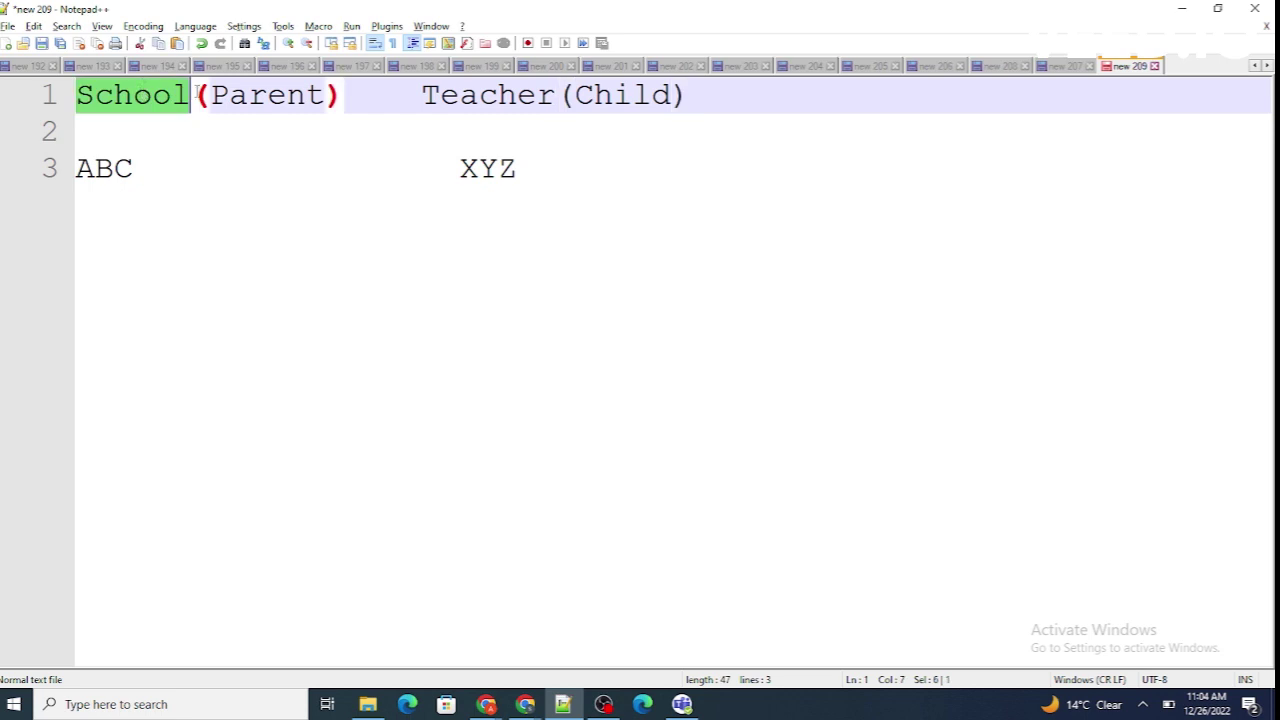
double_click(240, 95)
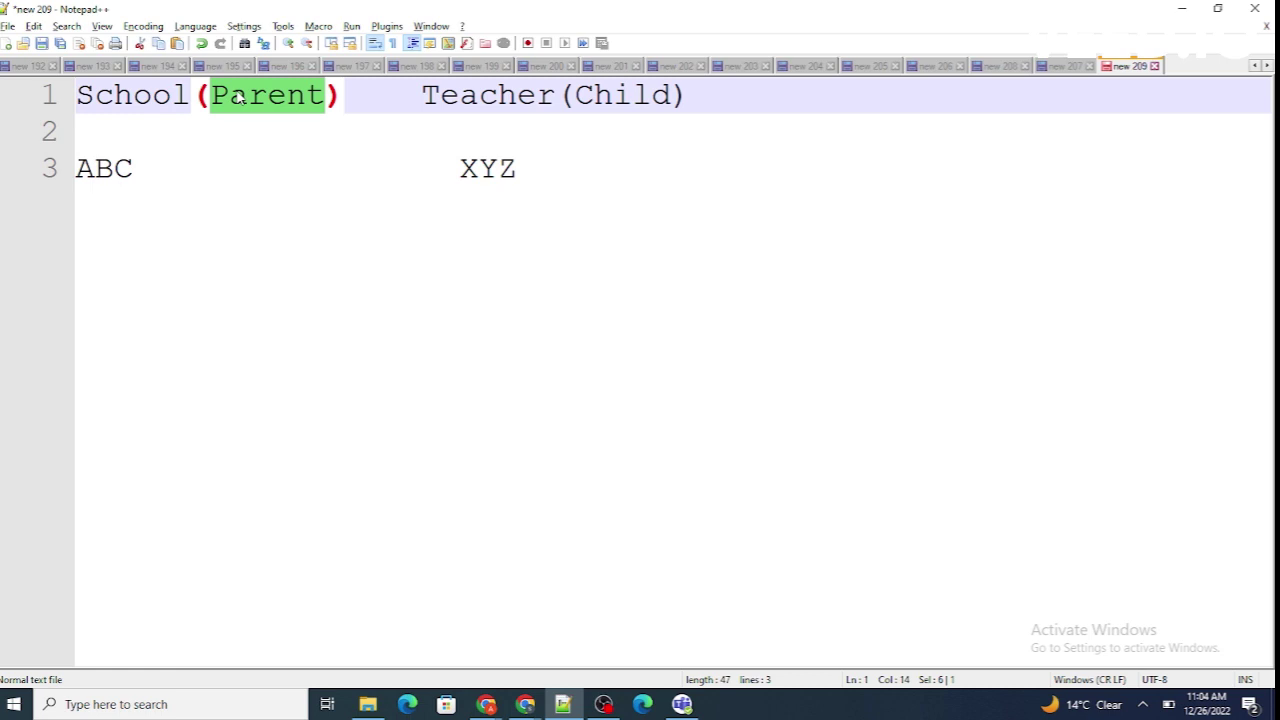
double_click(466, 95)
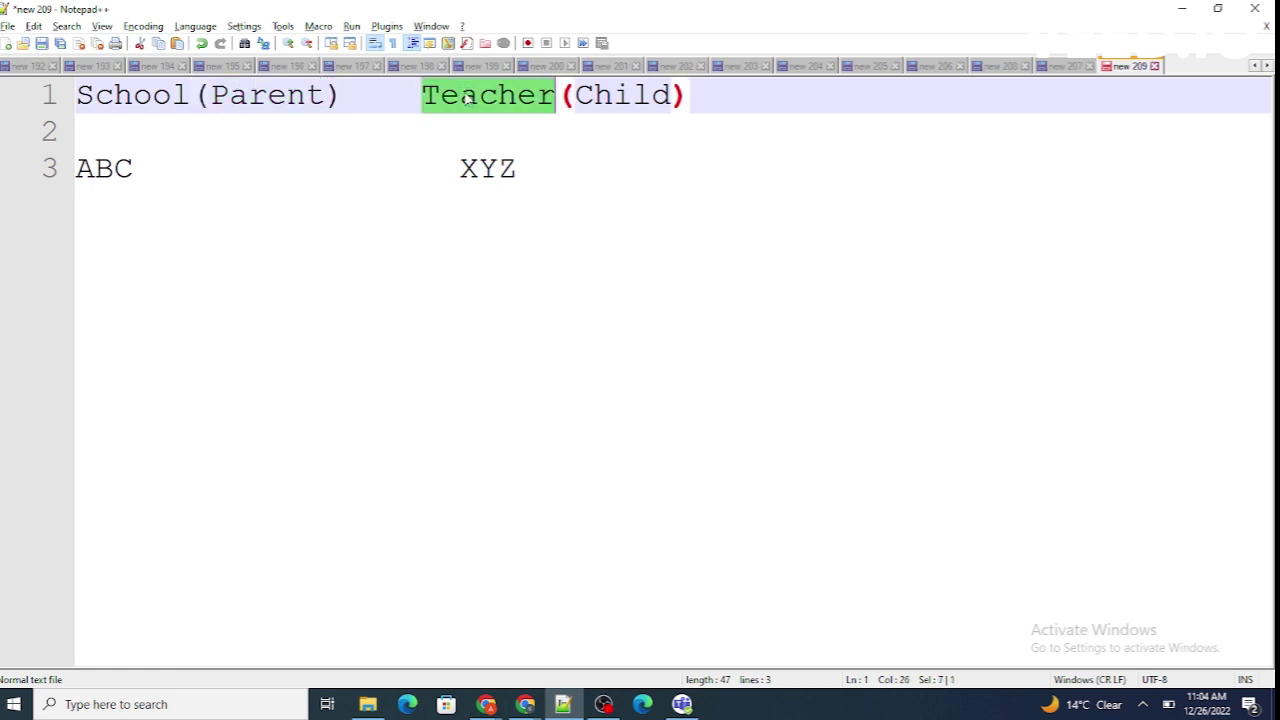
double_click(660, 95)
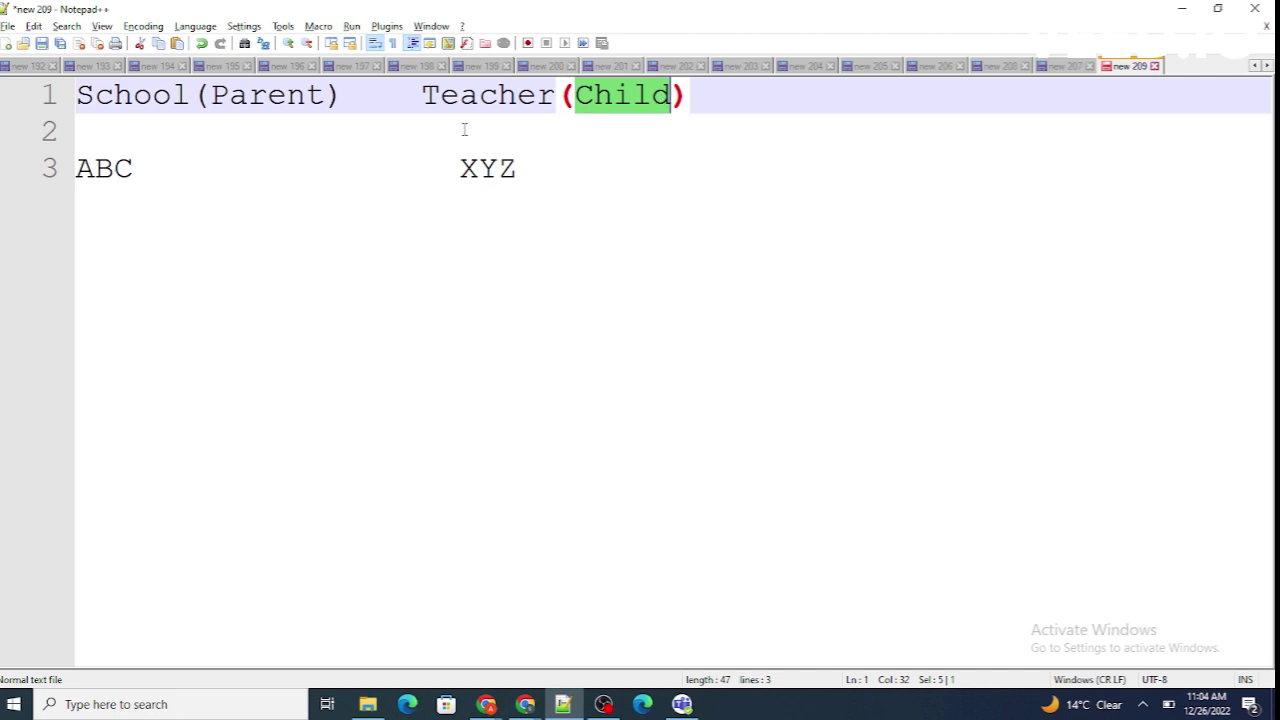
Step: Highlight the record names ABC and XYZ, then return to the Salesforce Teacher page
left_click_drag(134, 168, 93, 168)
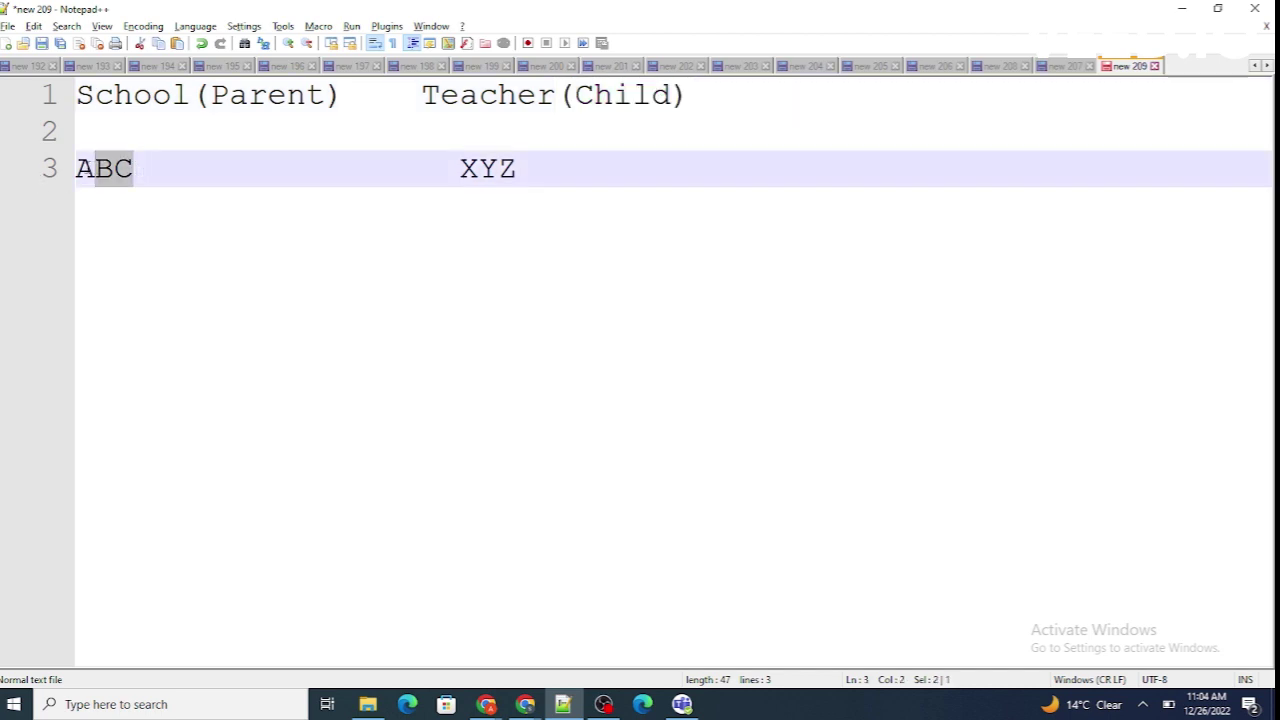
left_click(93, 168)
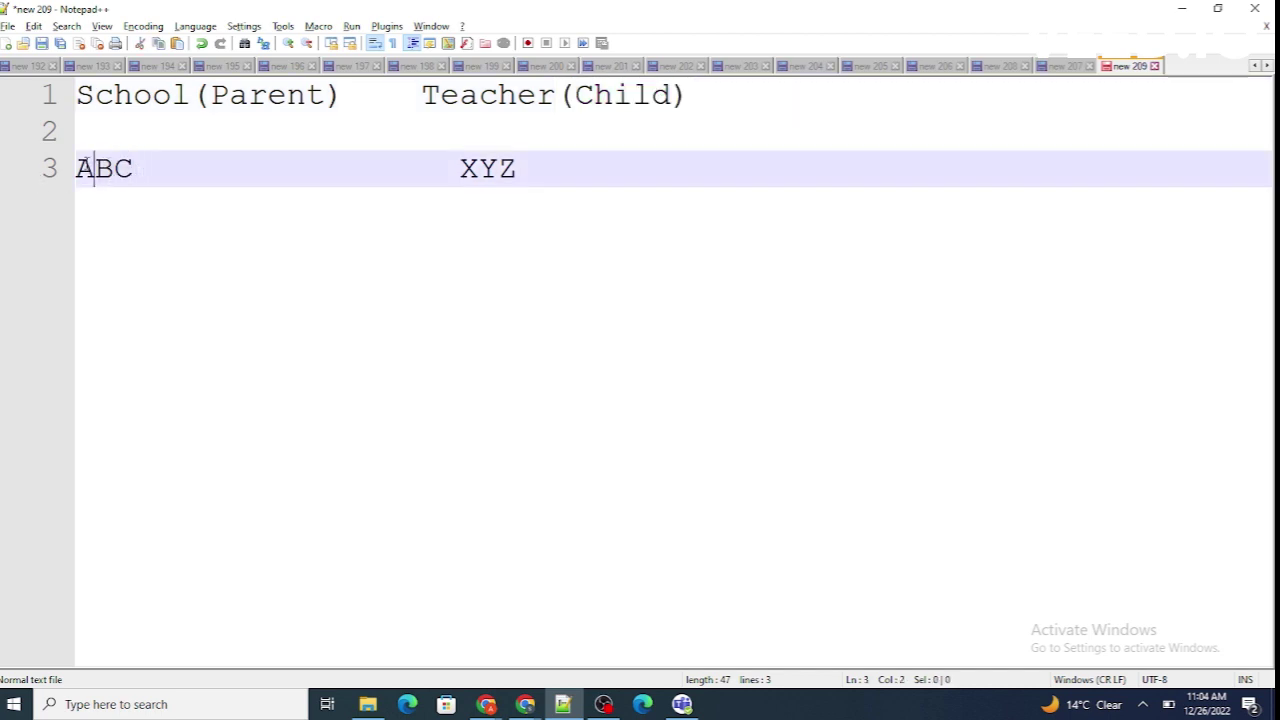
double_click(488, 168)
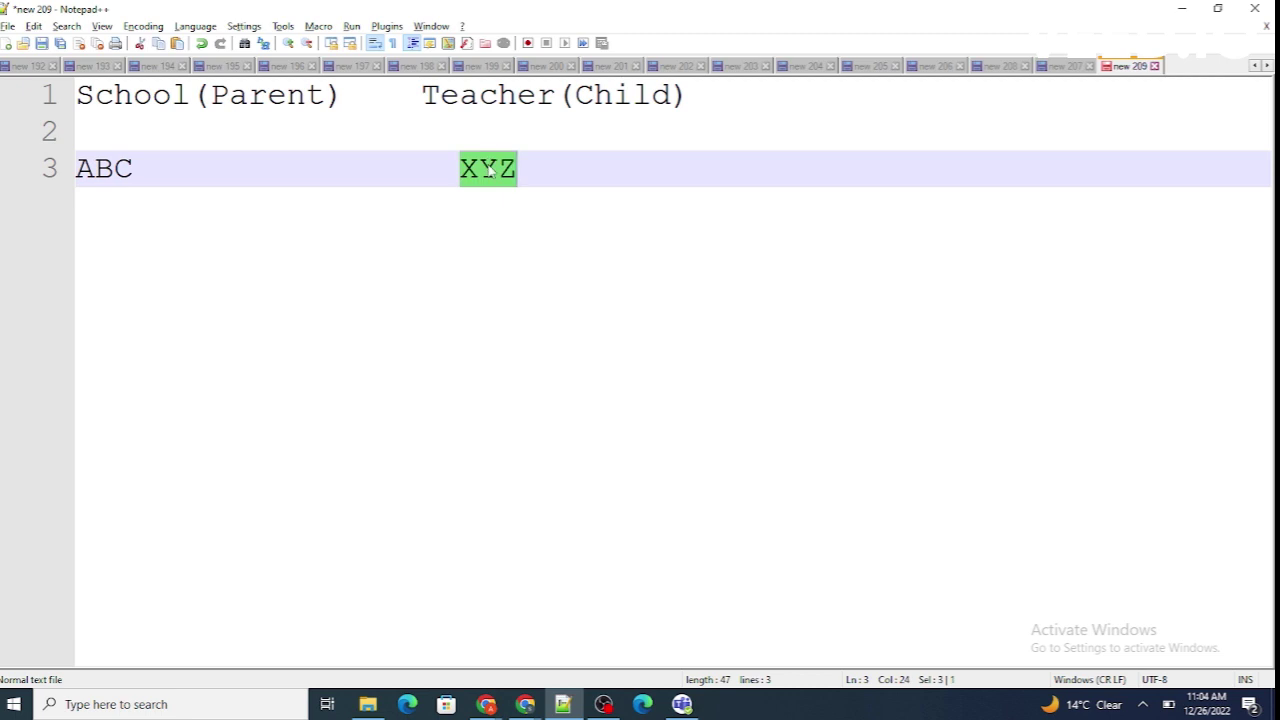
double_click(118, 172)
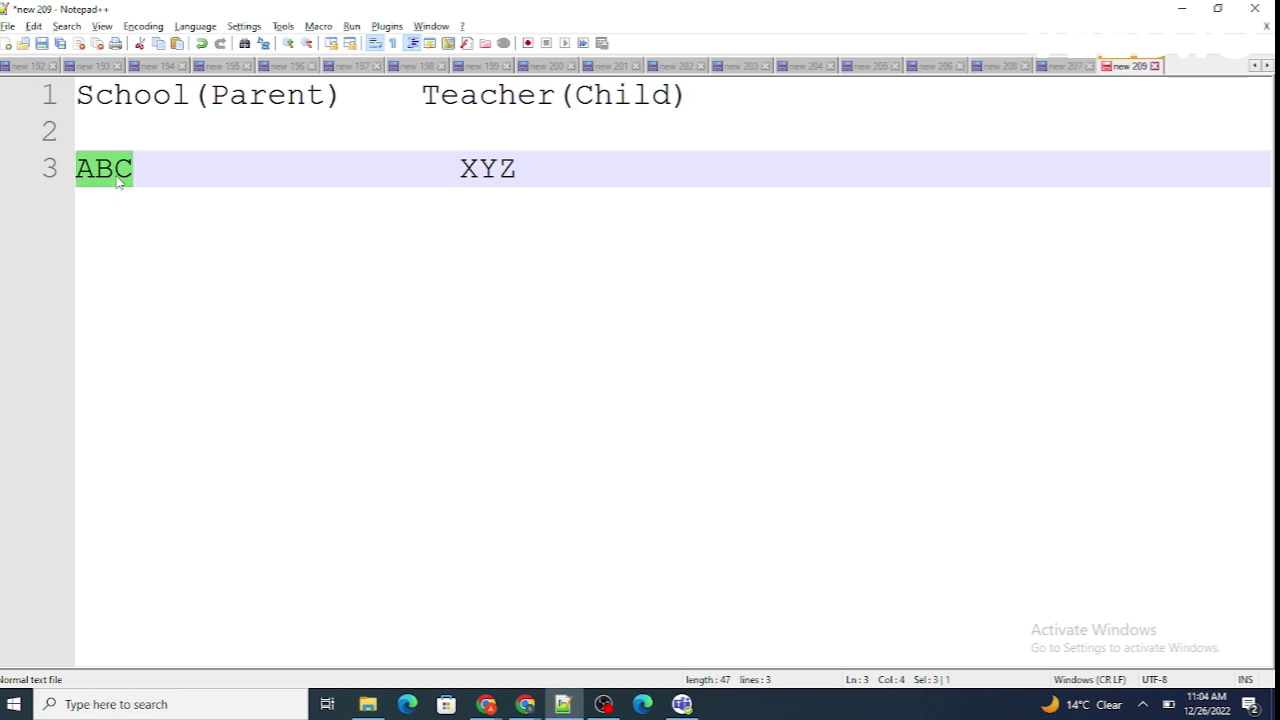
double_click(498, 178)
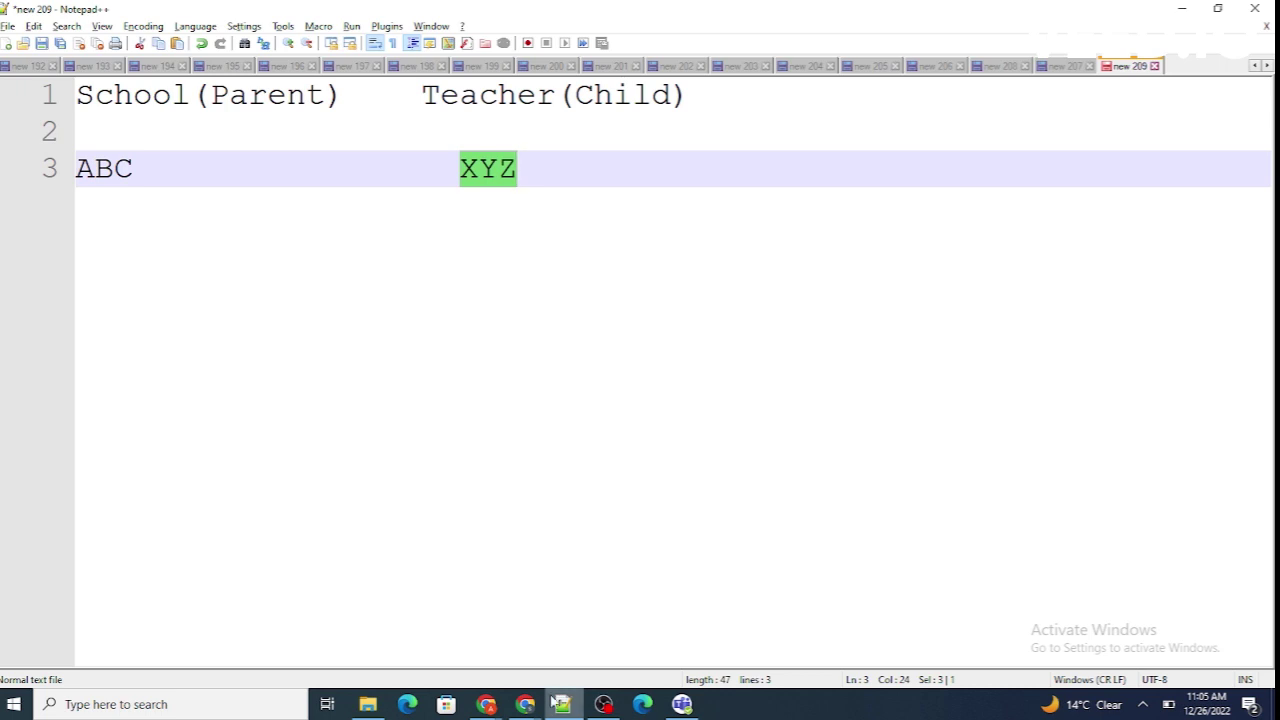
mouse_move(525, 704)
left_click(603, 641)
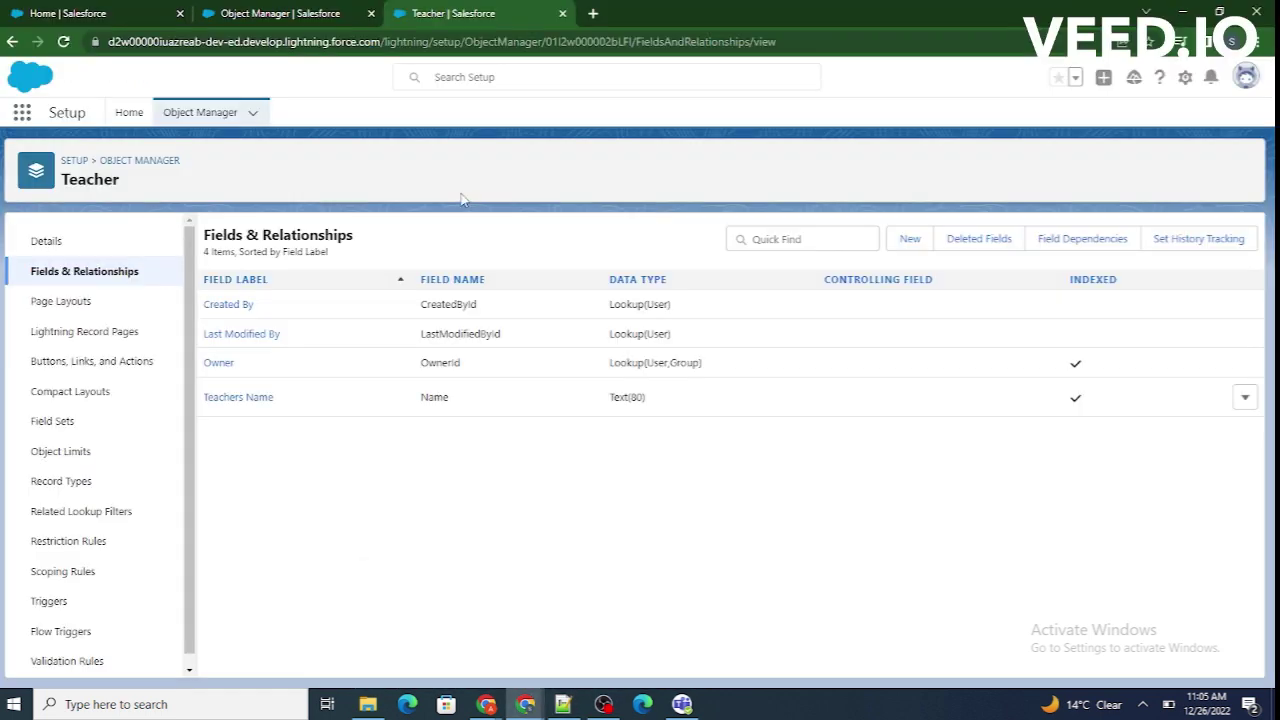
left_click(244, 16)
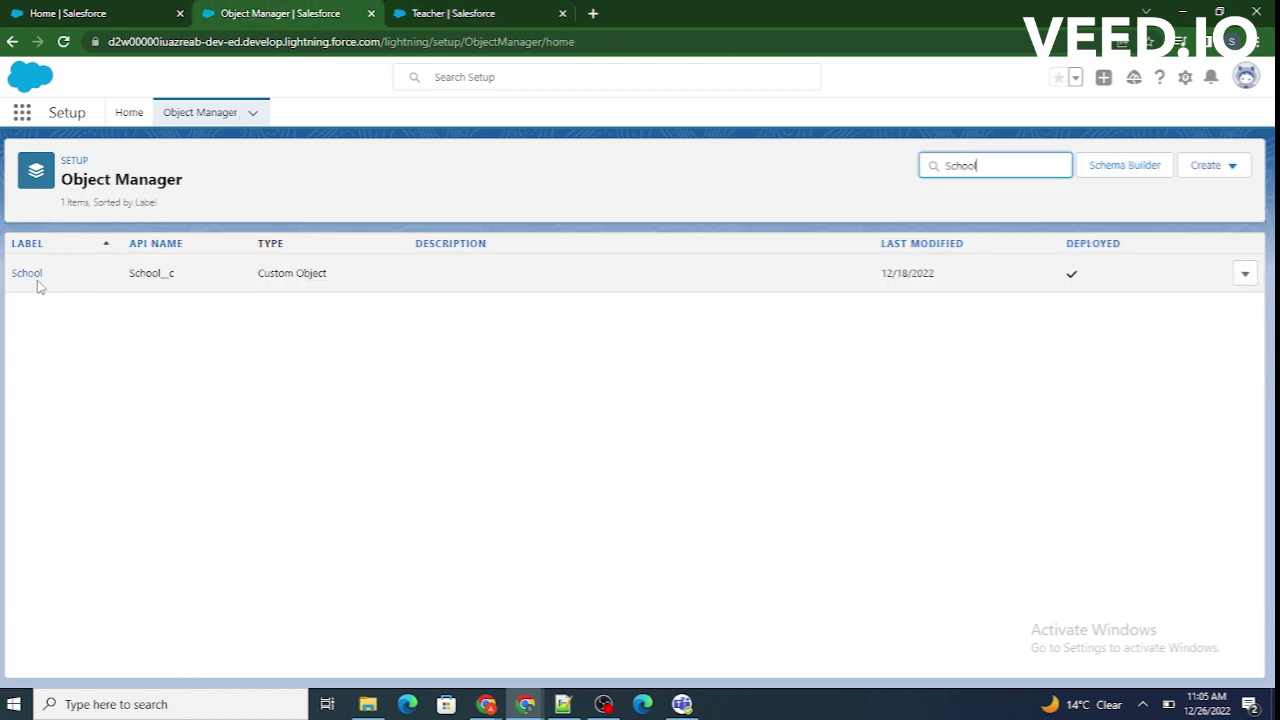
left_click(450, 13)
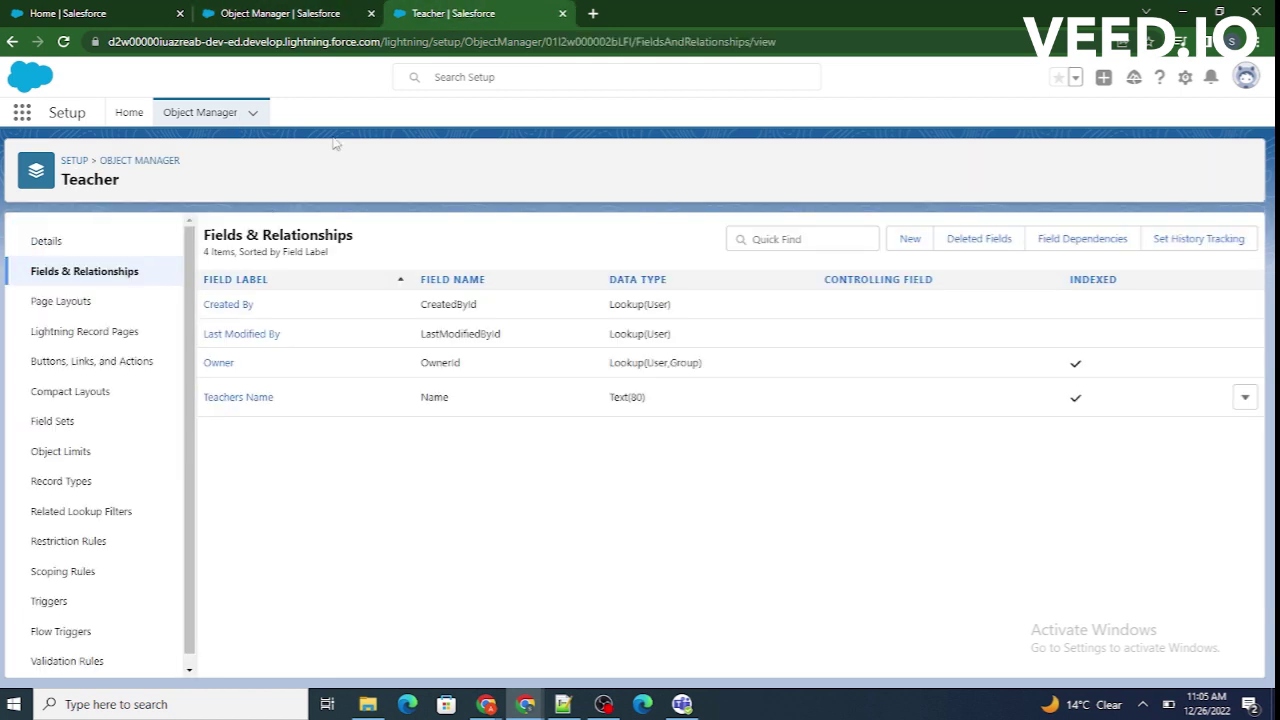
left_click(267, 12)
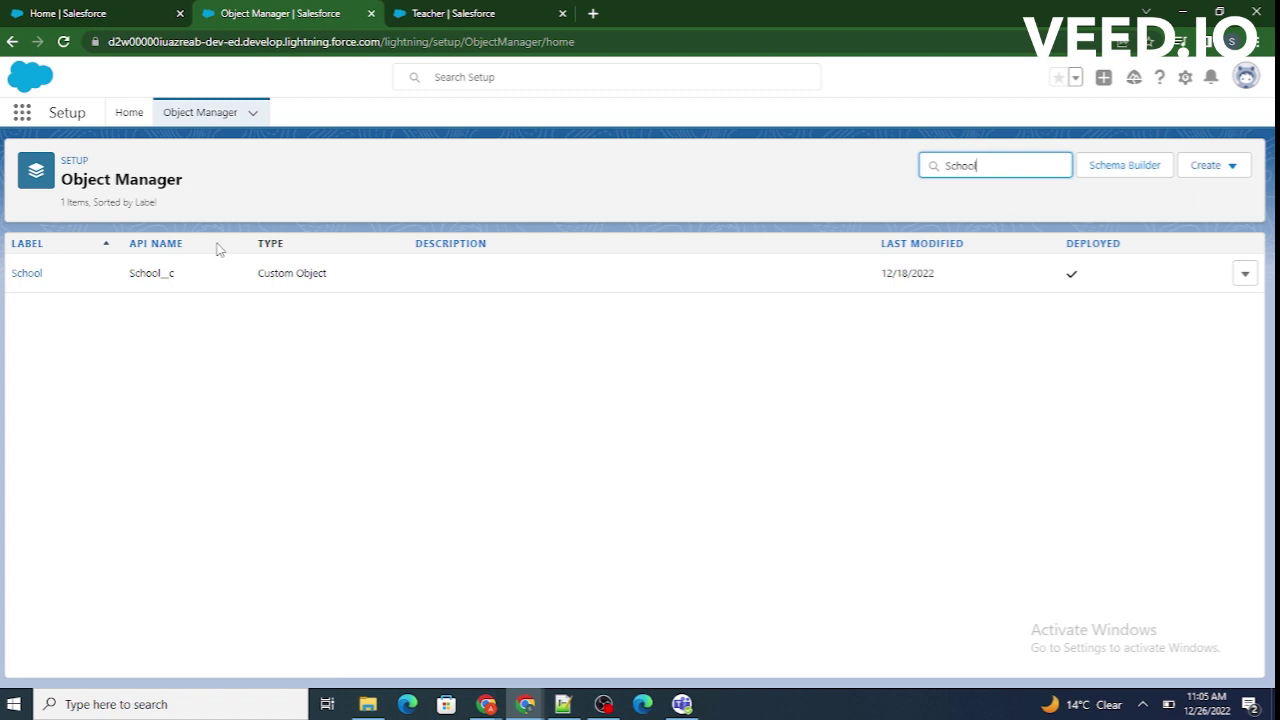
left_click(502, 12)
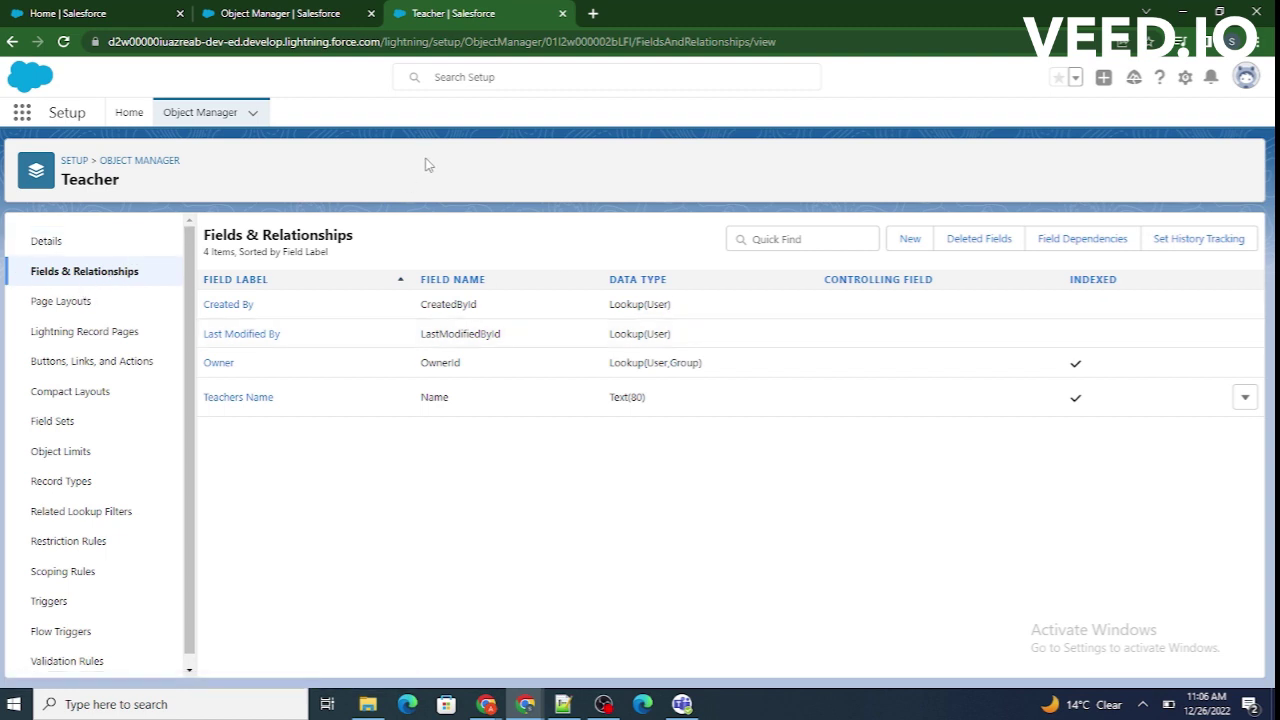
Step: Start a new Teacher field of type Lookup Relationship and continue to the related-object step
left_click(909, 239)
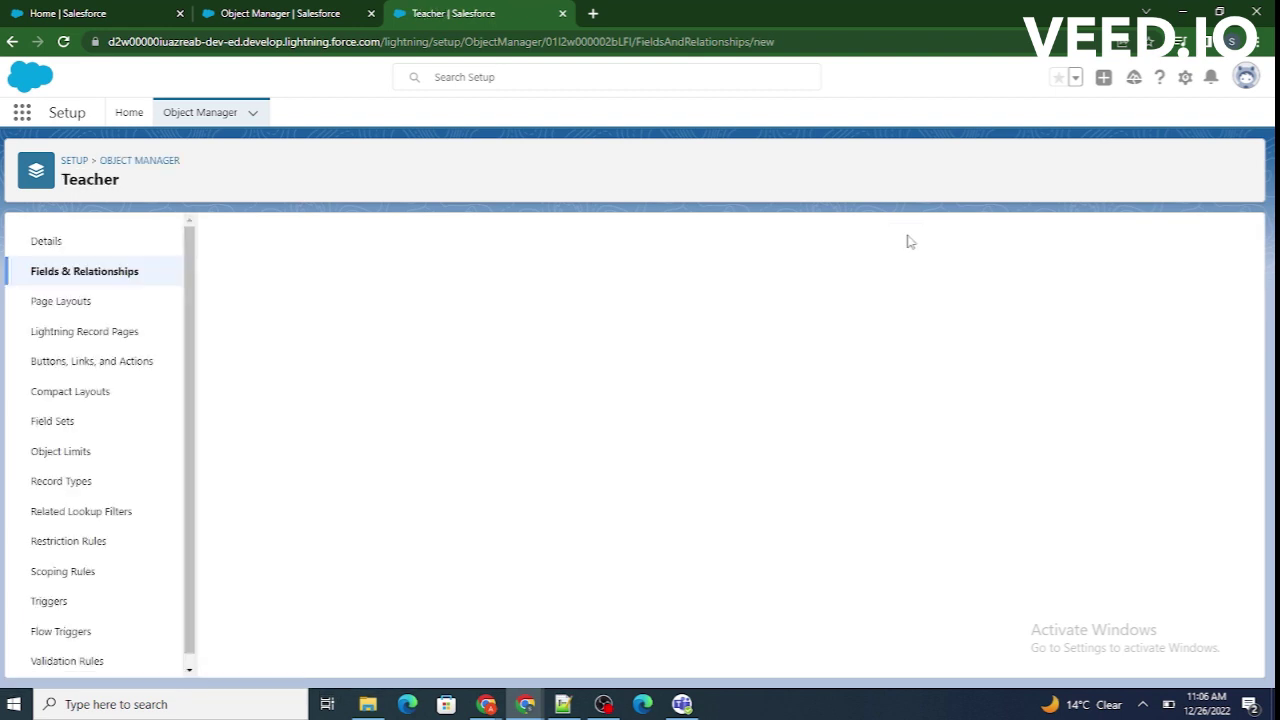
scroll(528, 430, "down", 1)
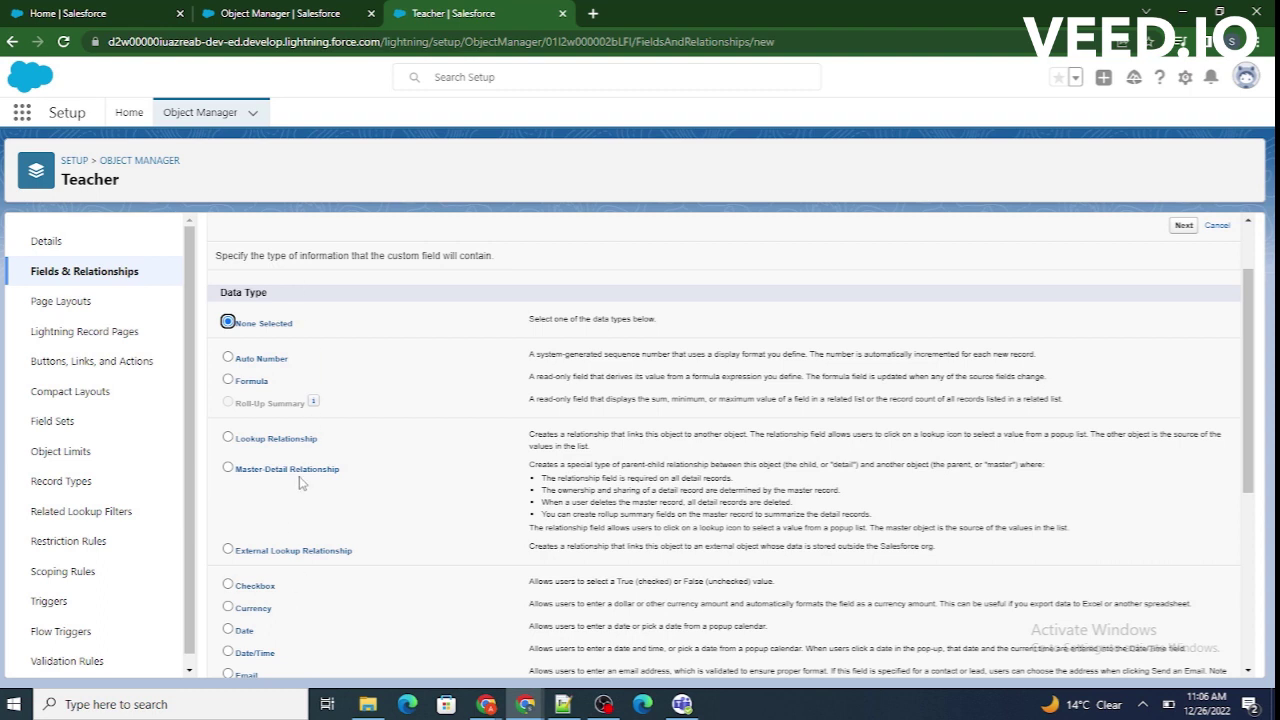
scroll(302, 484, "down", 1)
scroll(302, 484, "up", 1)
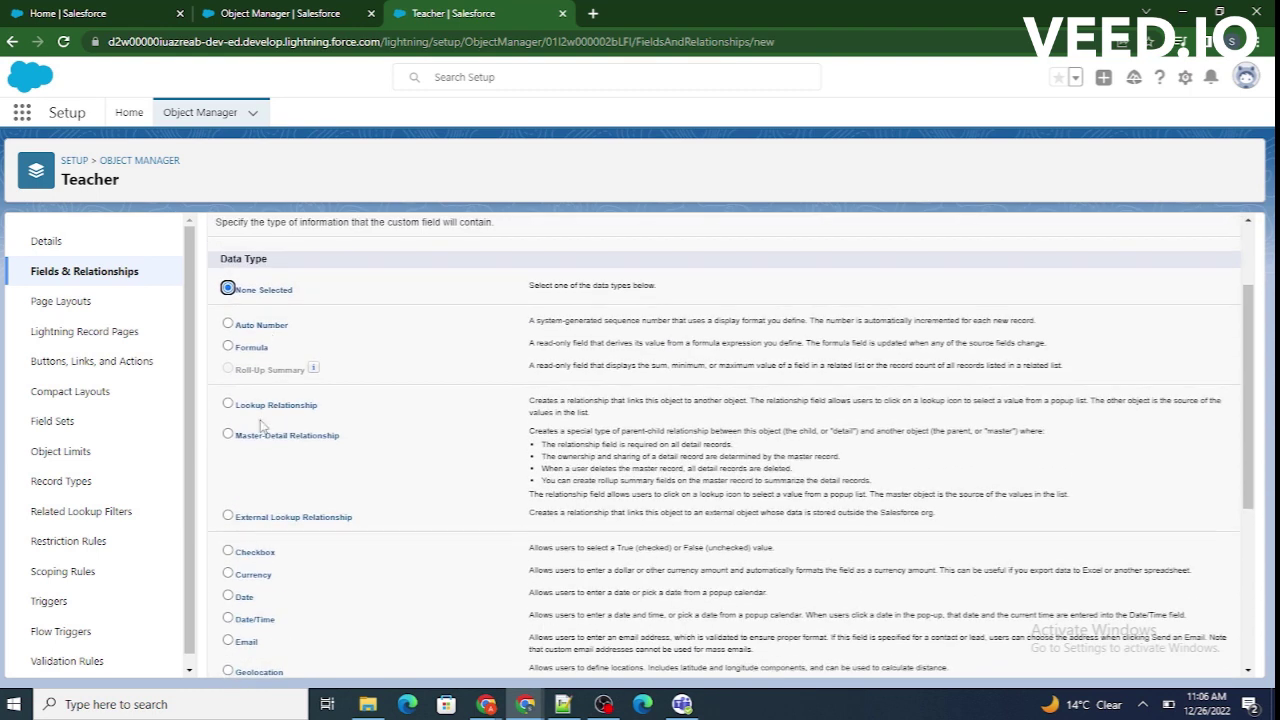
left_click(229, 404)
scroll(548, 428, "down", 1)
scroll(548, 428, "up", 1)
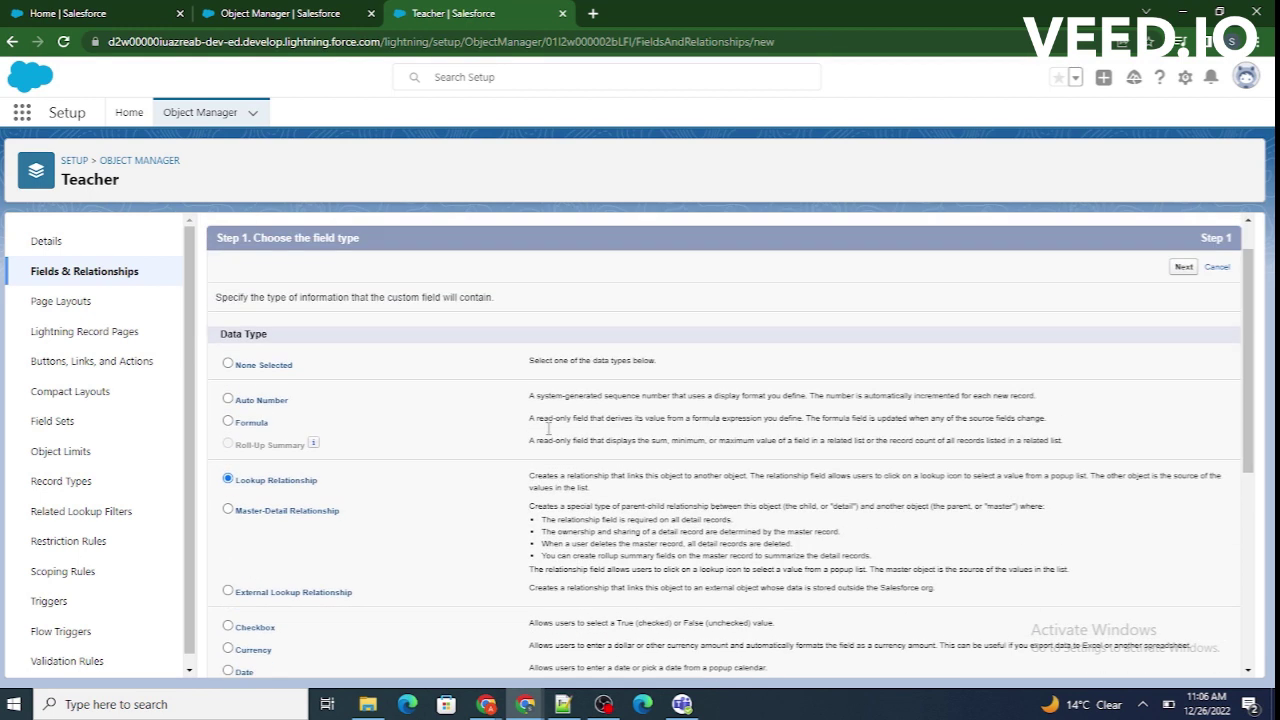
left_click(1183, 268)
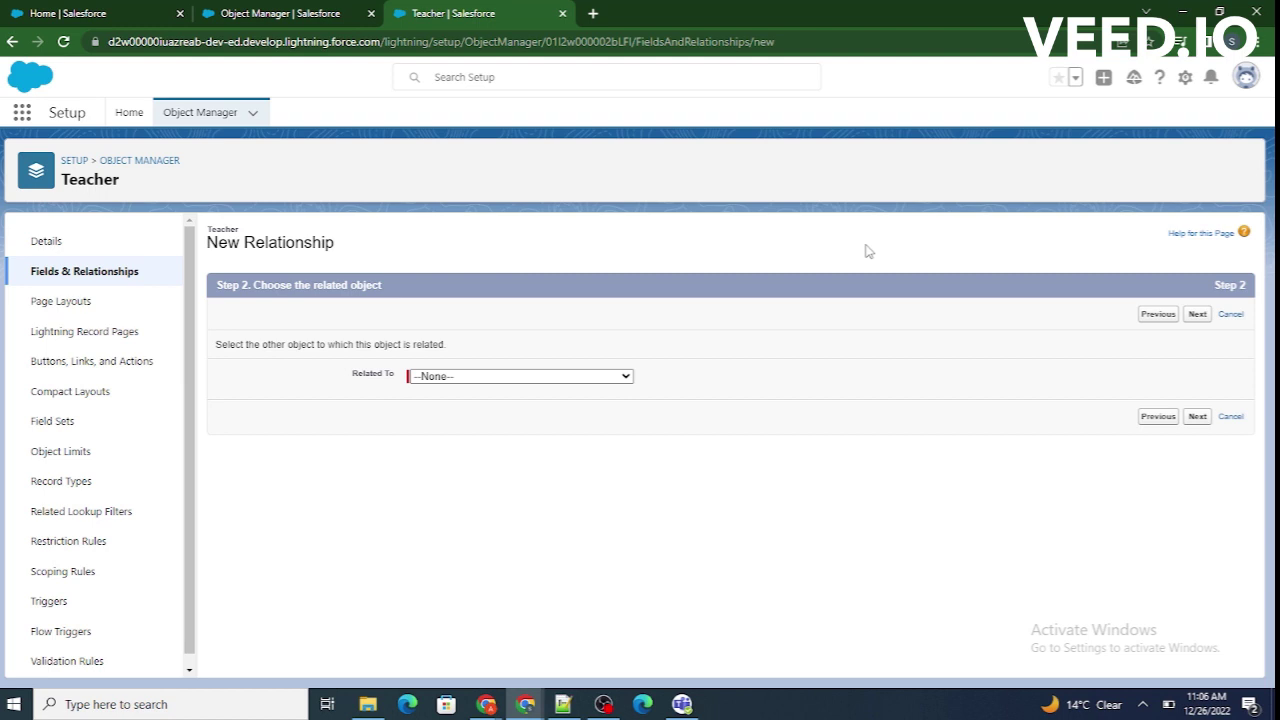
Step: Choose School as the related object, keeping field label School and child relationship name Teachers
left_click(494, 377)
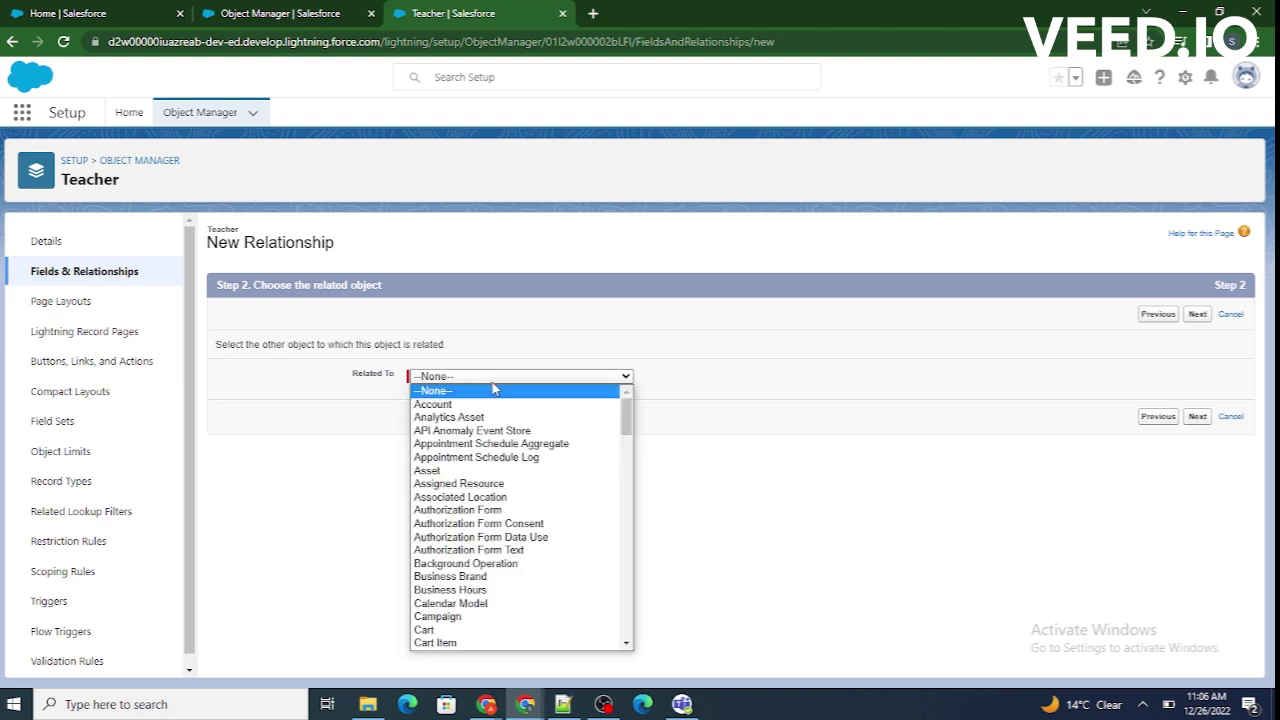
key("s")
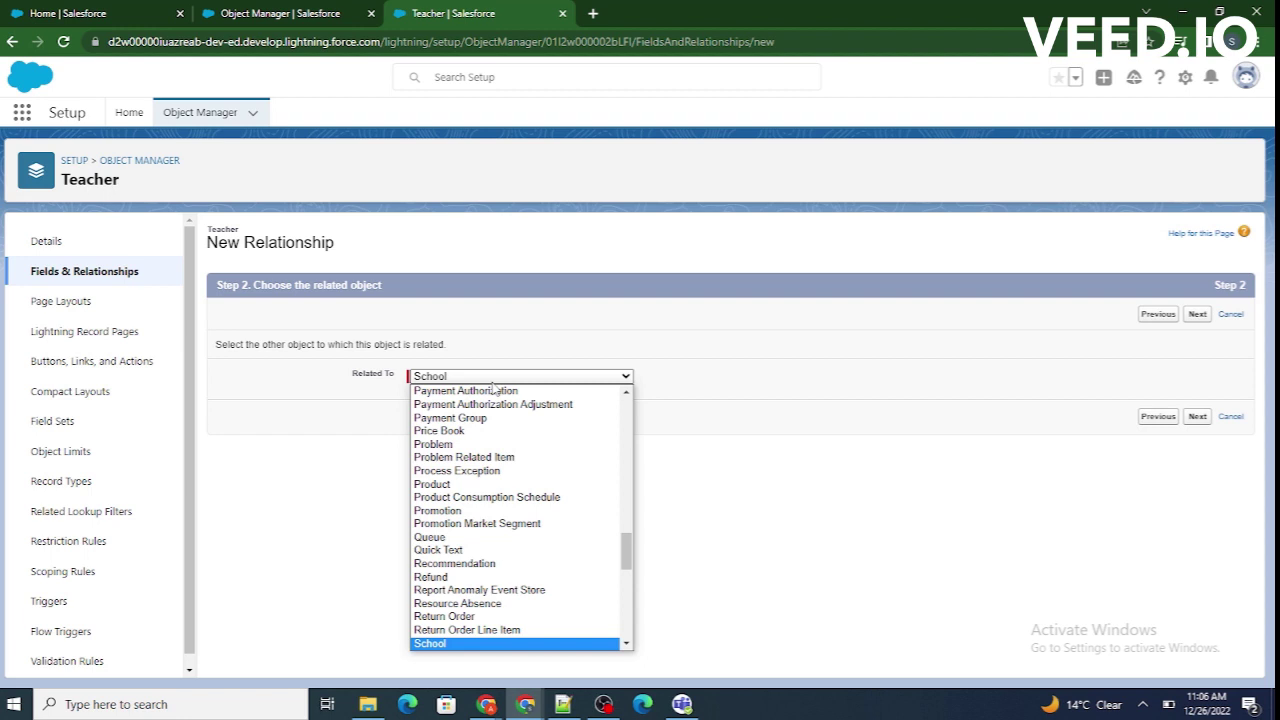
key("Return")
left_click(681, 414)
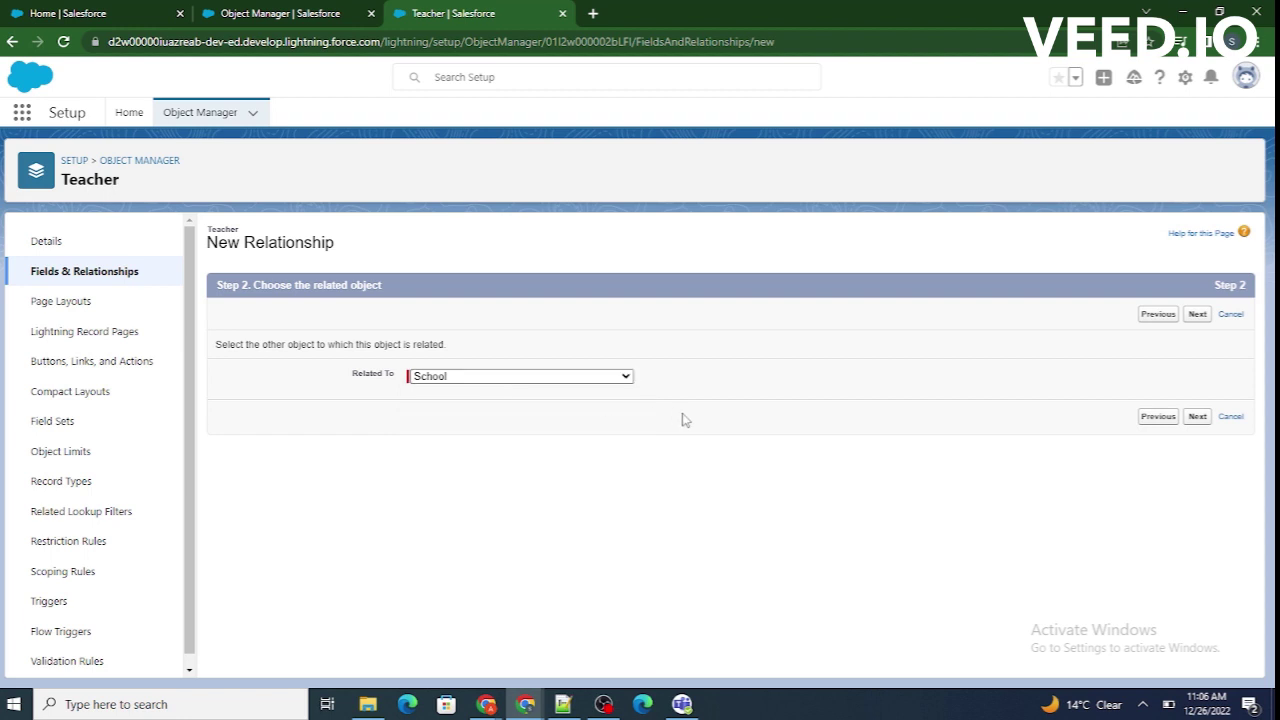
left_click(1204, 420)
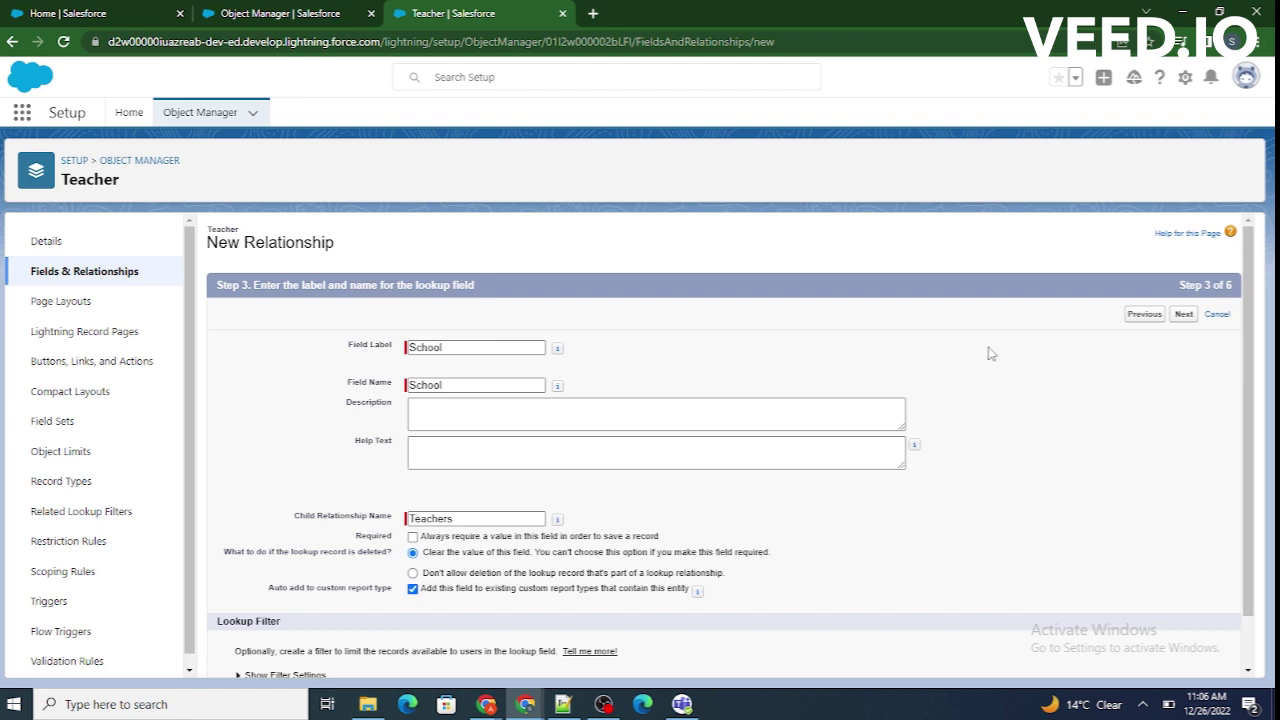
left_click_drag(471, 385, 349, 385)
left_click(843, 365)
left_click(1183, 319)
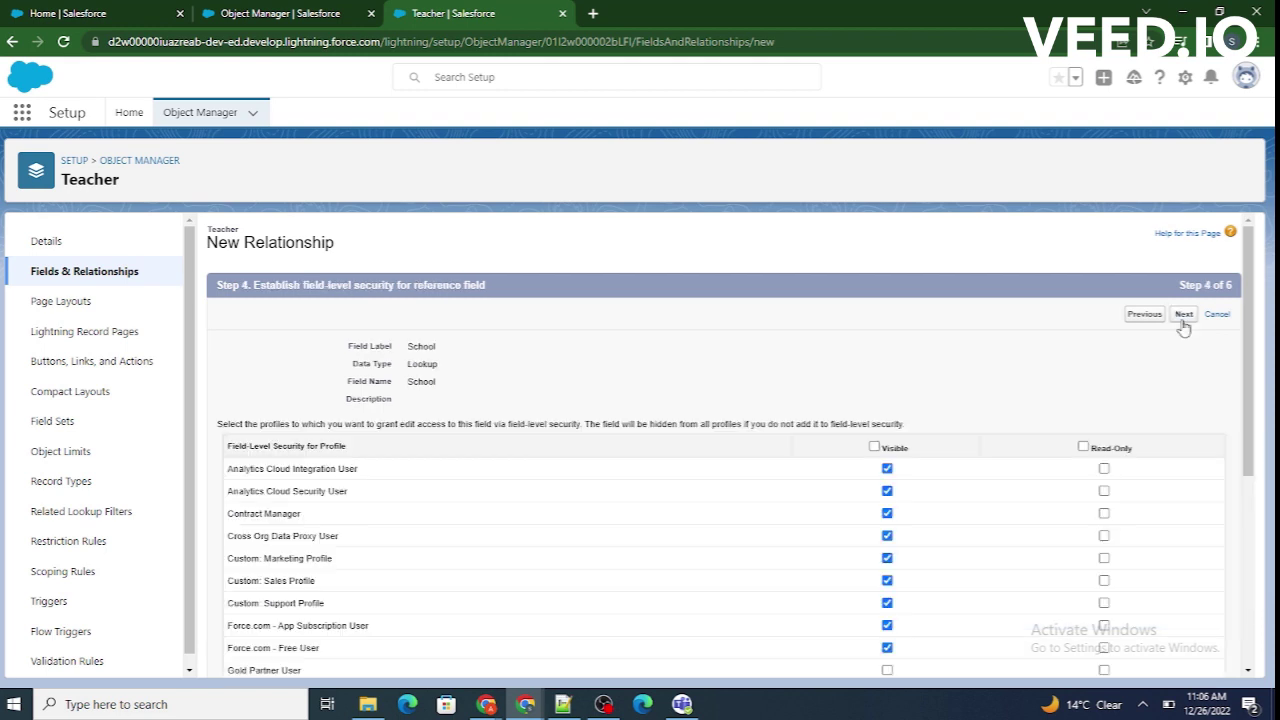
Step: Make the School lookup visible and read-only for all profiles
left_click(874, 446)
left_click(1084, 447)
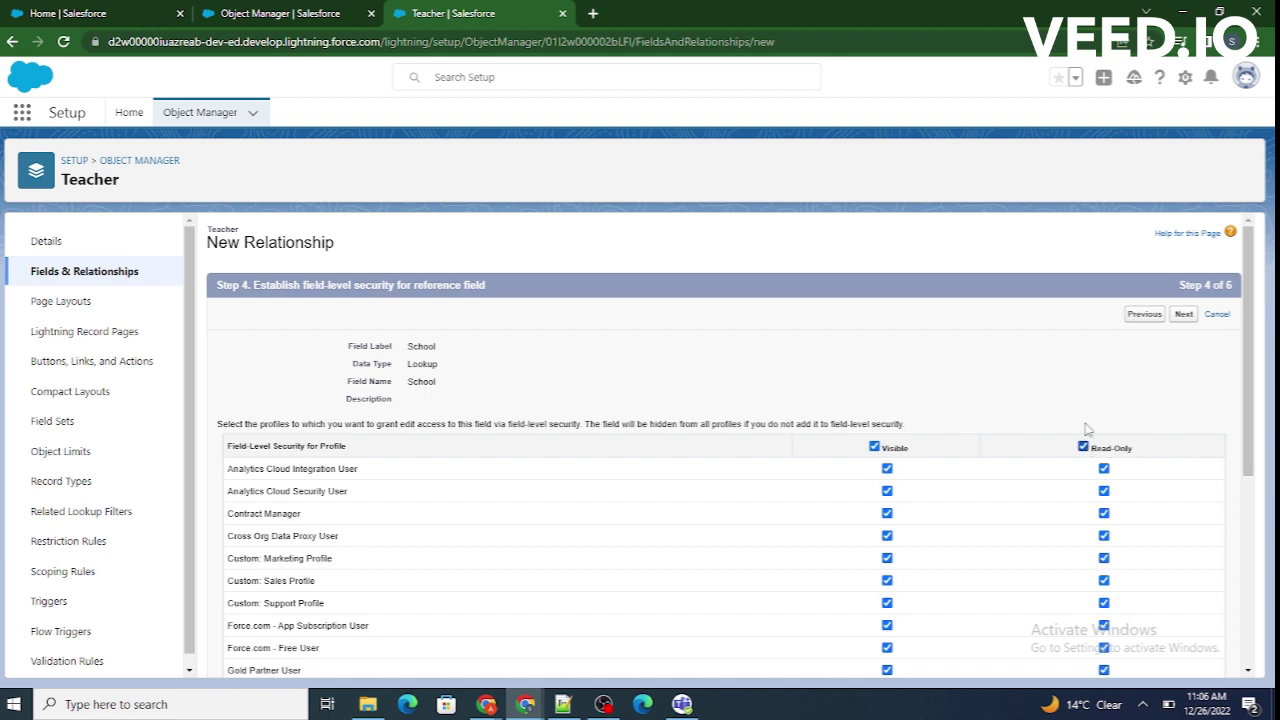
left_click(1184, 315)
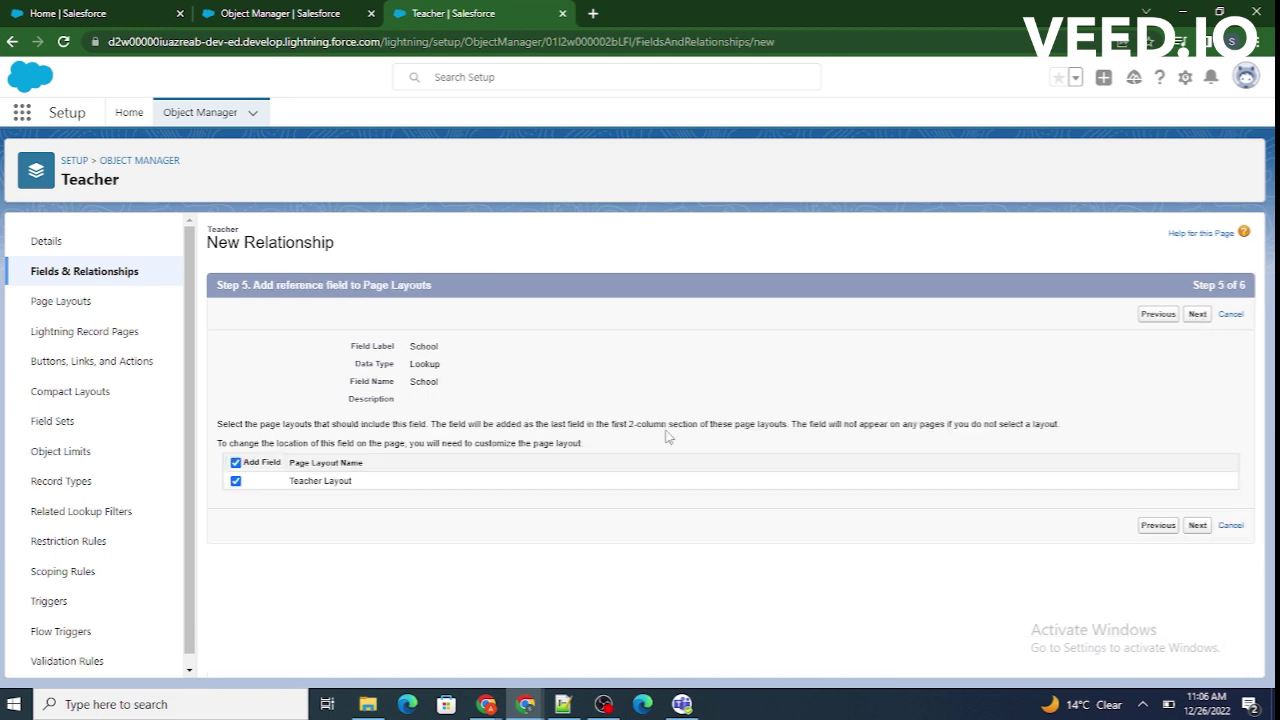
Step: Keep the field on Teacher Layout, save it, and check its School__c Lookup(School) entry
left_click_drag(360, 484, 317, 463)
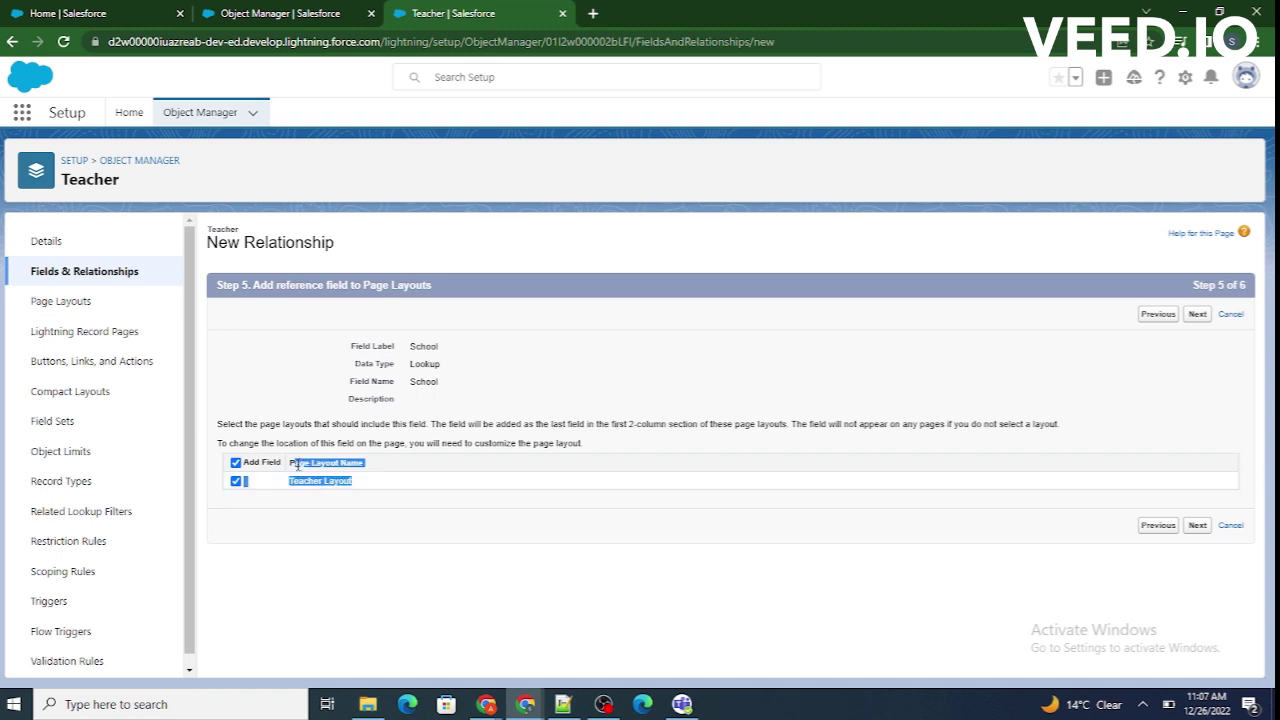
left_click(303, 474)
left_click_drag(368, 500, 340, 456)
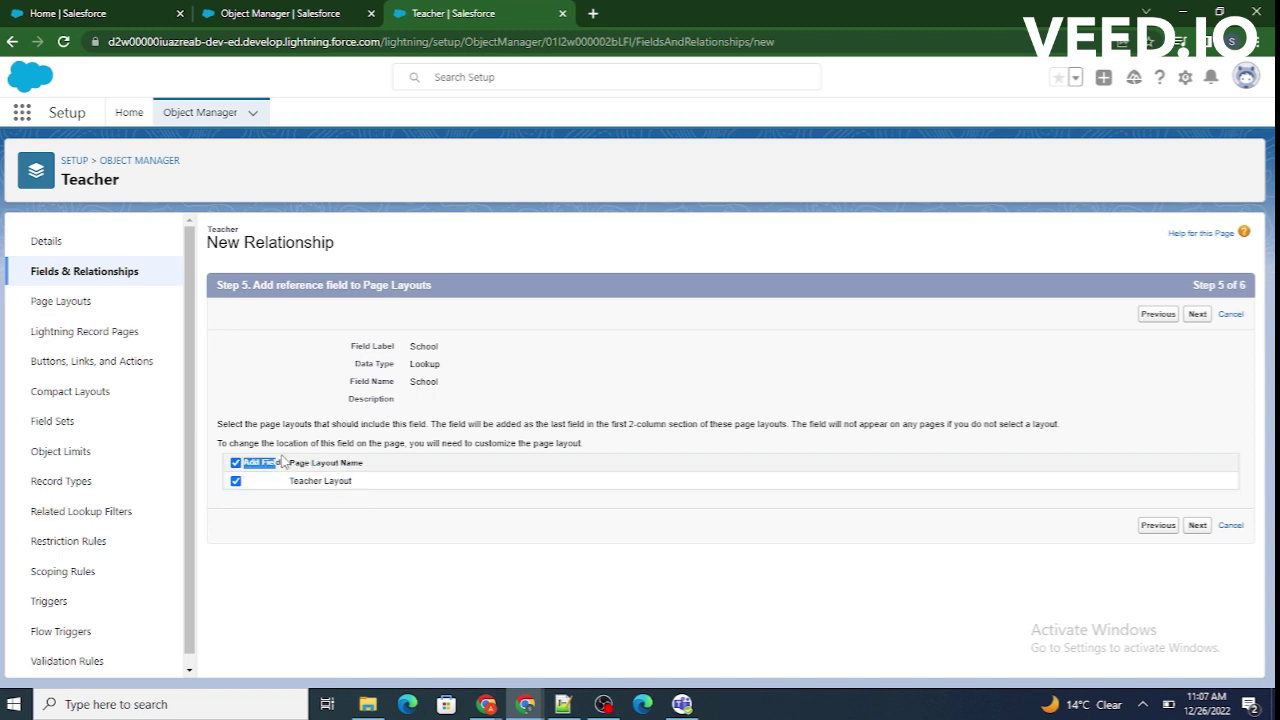
left_click(662, 394)
left_click(1198, 315)
left_click(1196, 316)
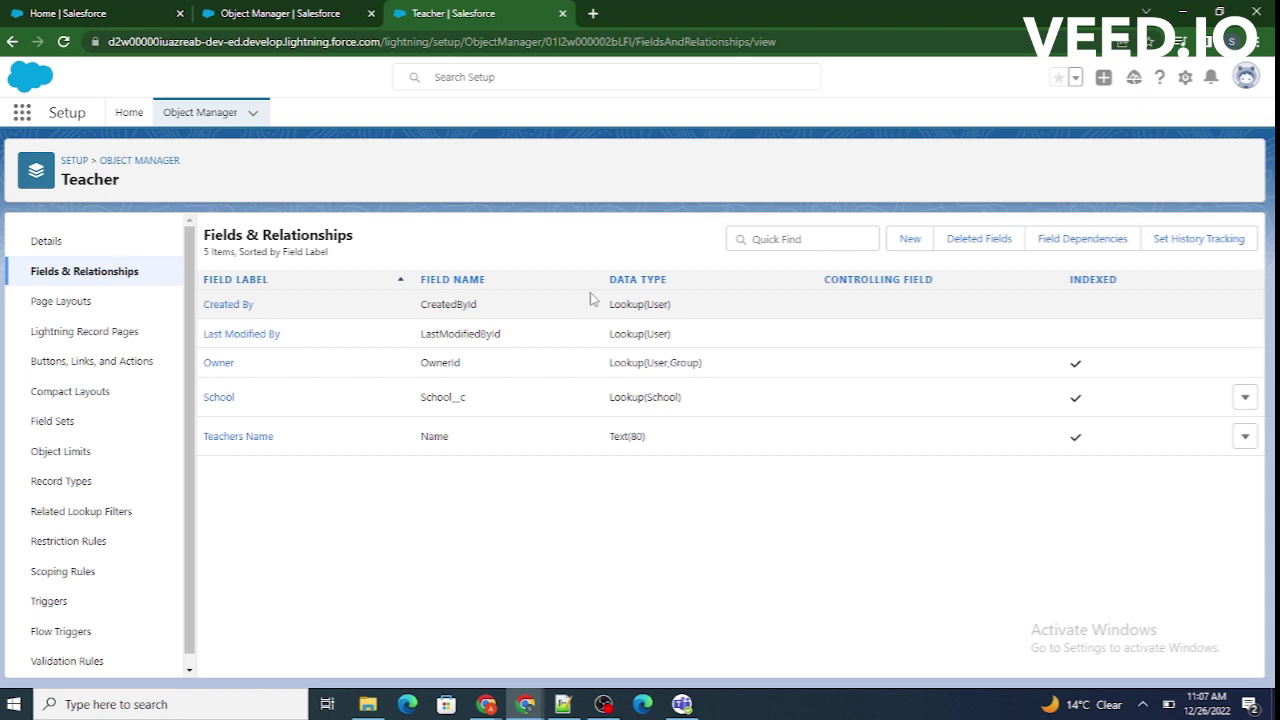
left_click_drag(472, 401, 424, 401)
left_click_drag(697, 403, 626, 400)
left_click(461, 231)
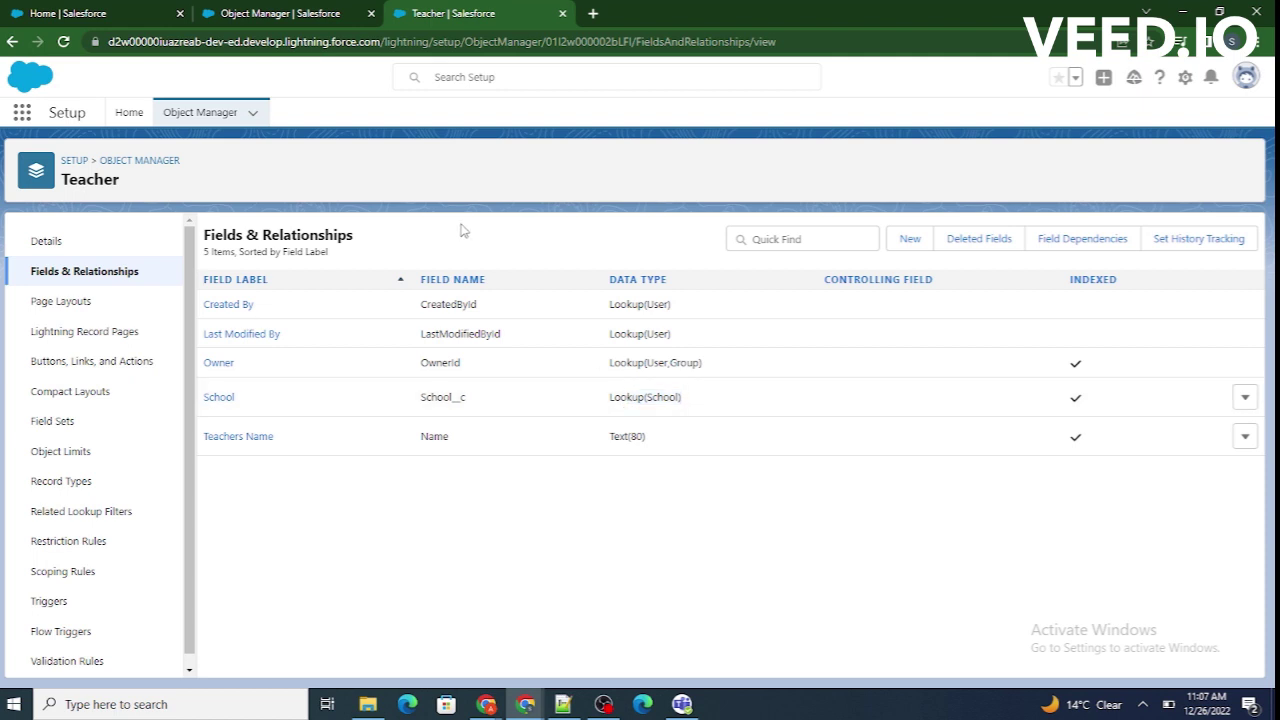
Step: Create a School record named 'abc' from the Schools list, then bring up the Notepad++ notes
left_click(21, 112)
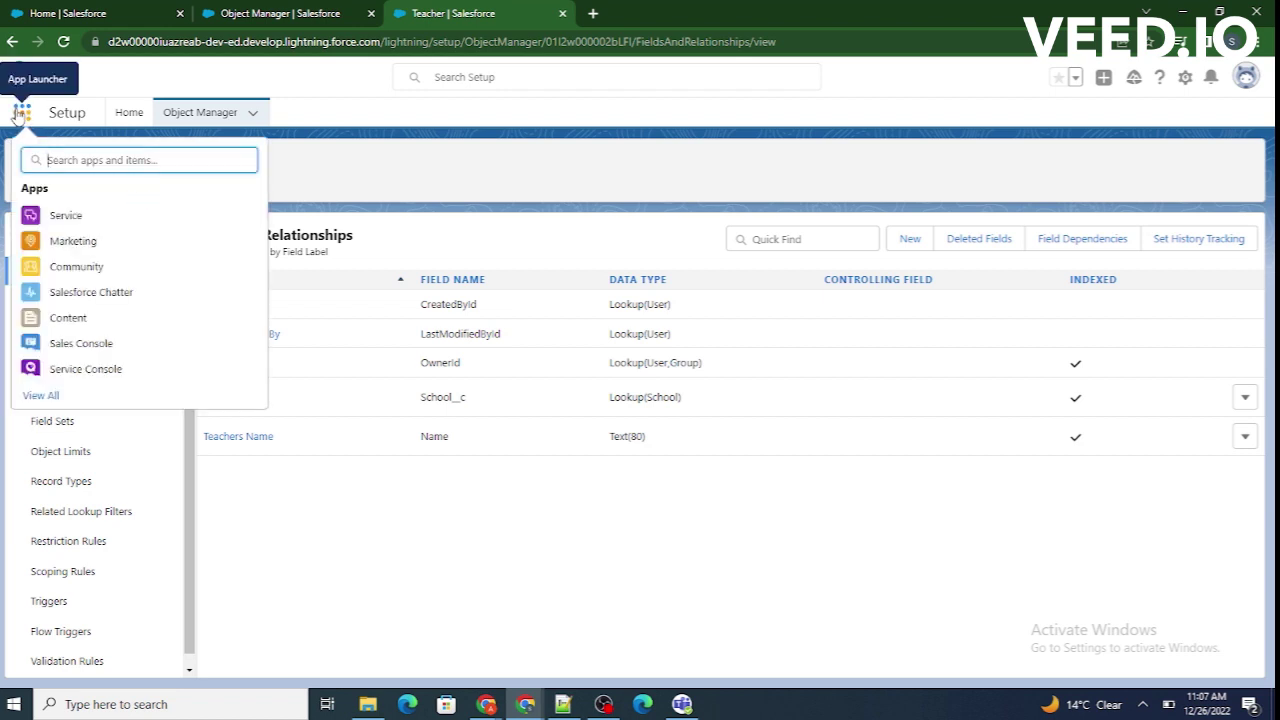
type("sch")
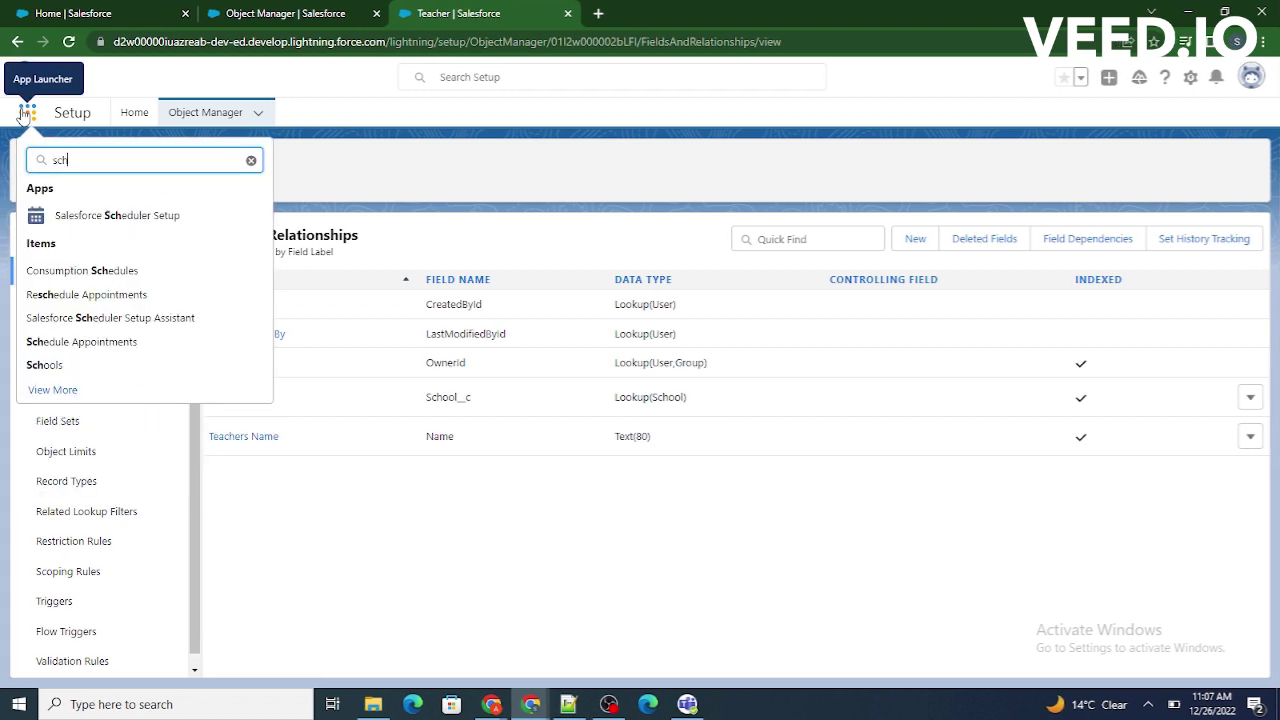
type("ool")
left_click(44, 325, "ctrl")
left_click(645, 13)
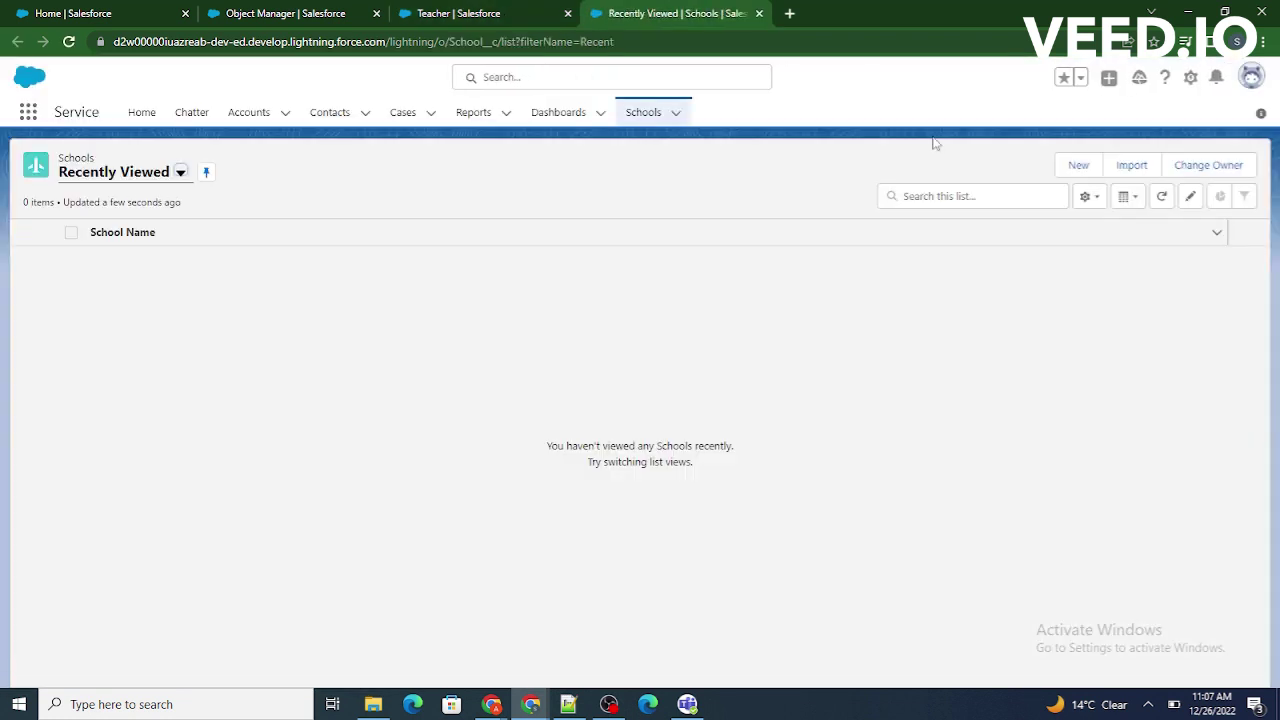
left_click(1074, 165)
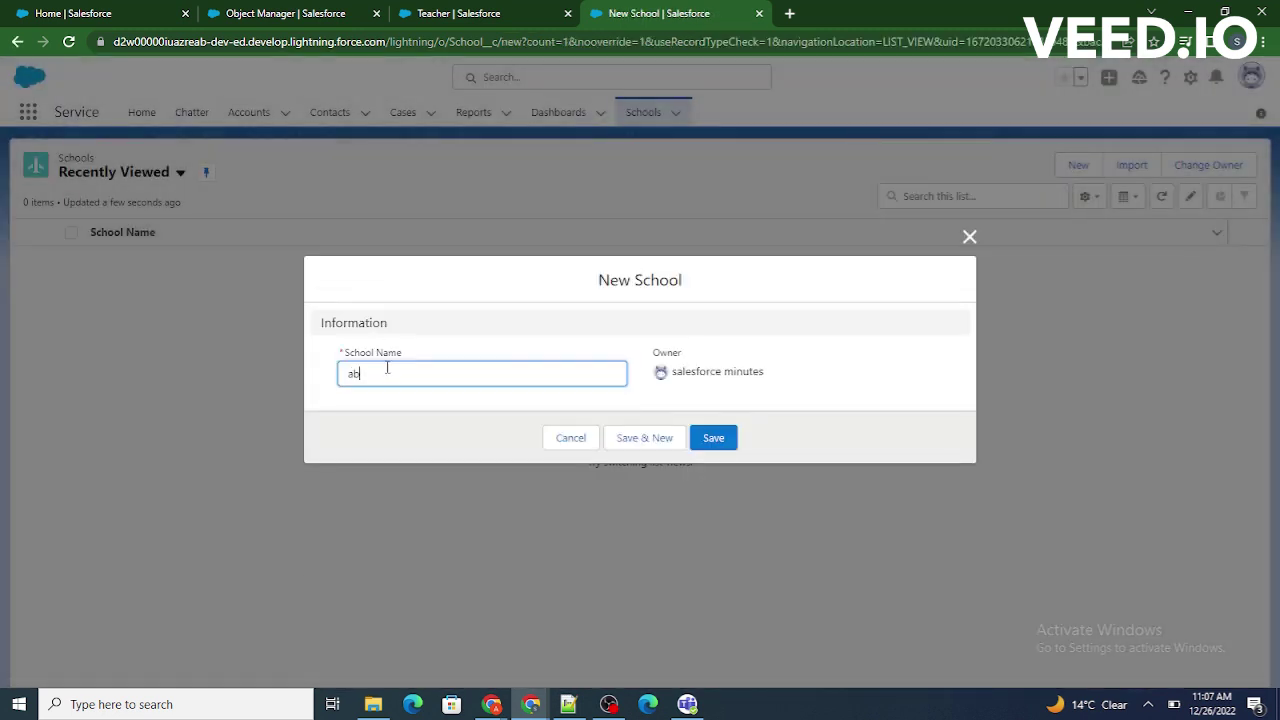
left_click(712, 438)
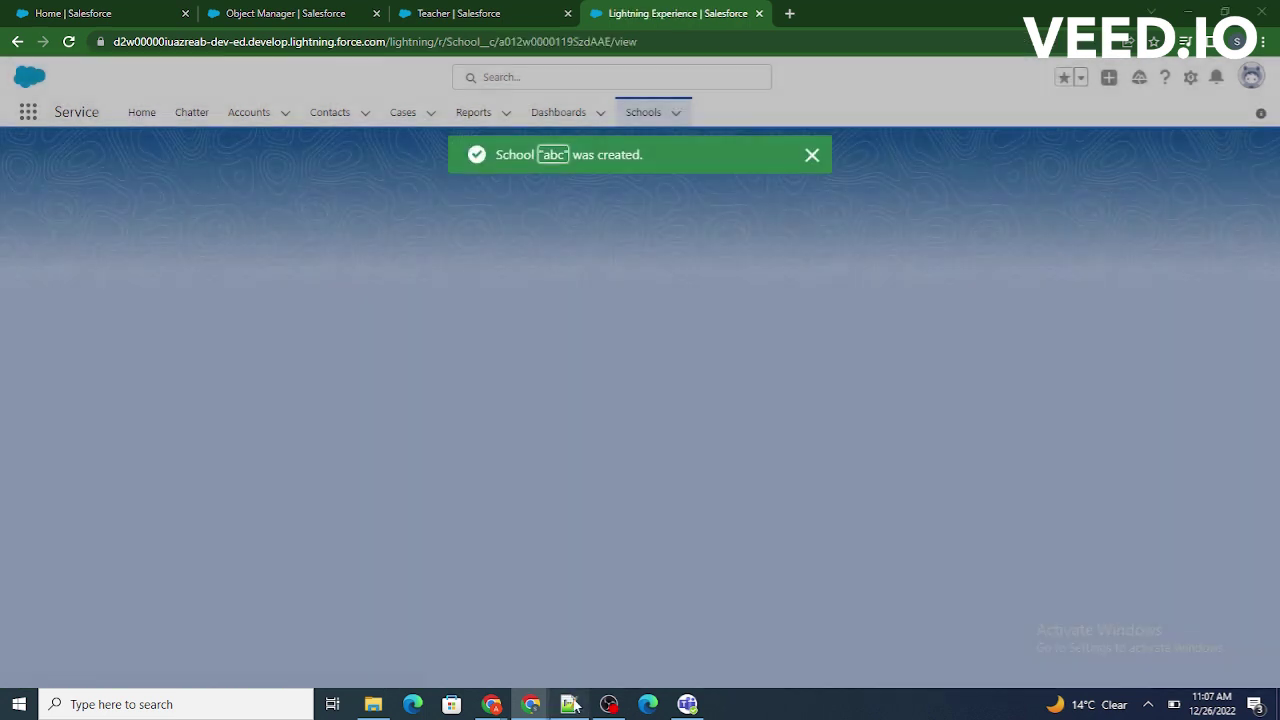
left_click(570, 704)
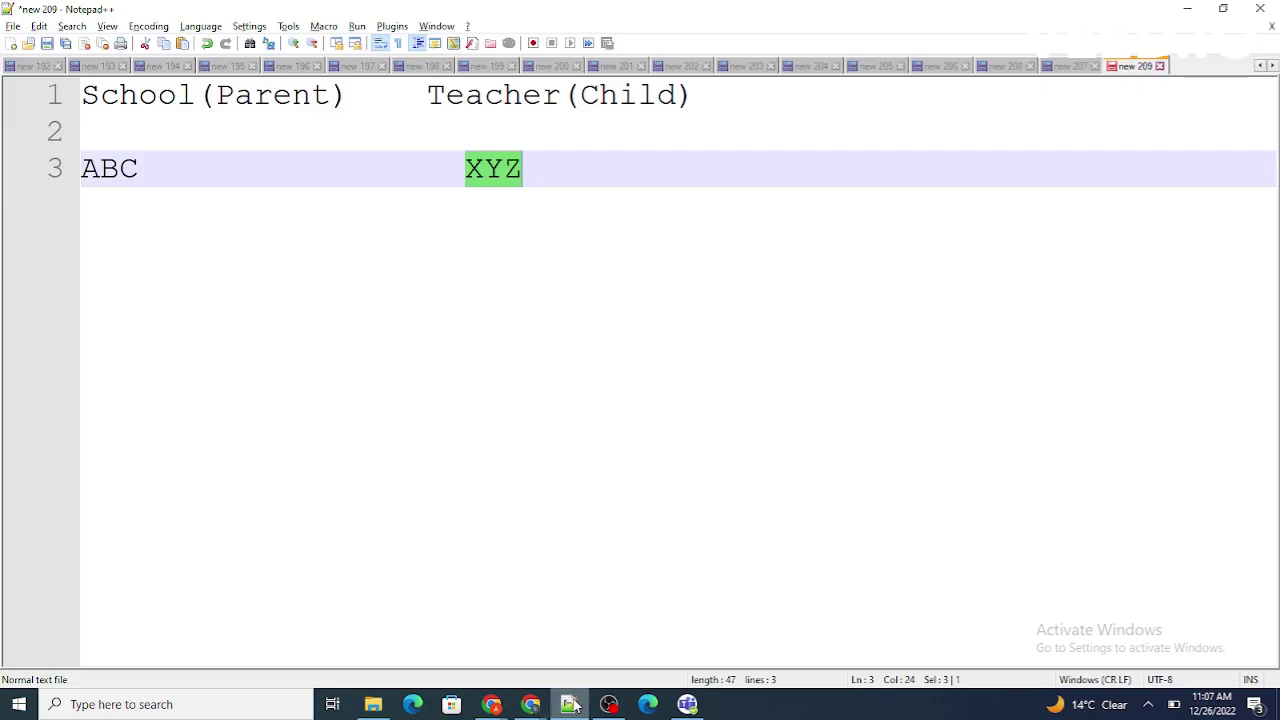
Step: From School abc's Related tab, add a new Teacher named 'xyz' in the Teachers list
left_click(572, 704)
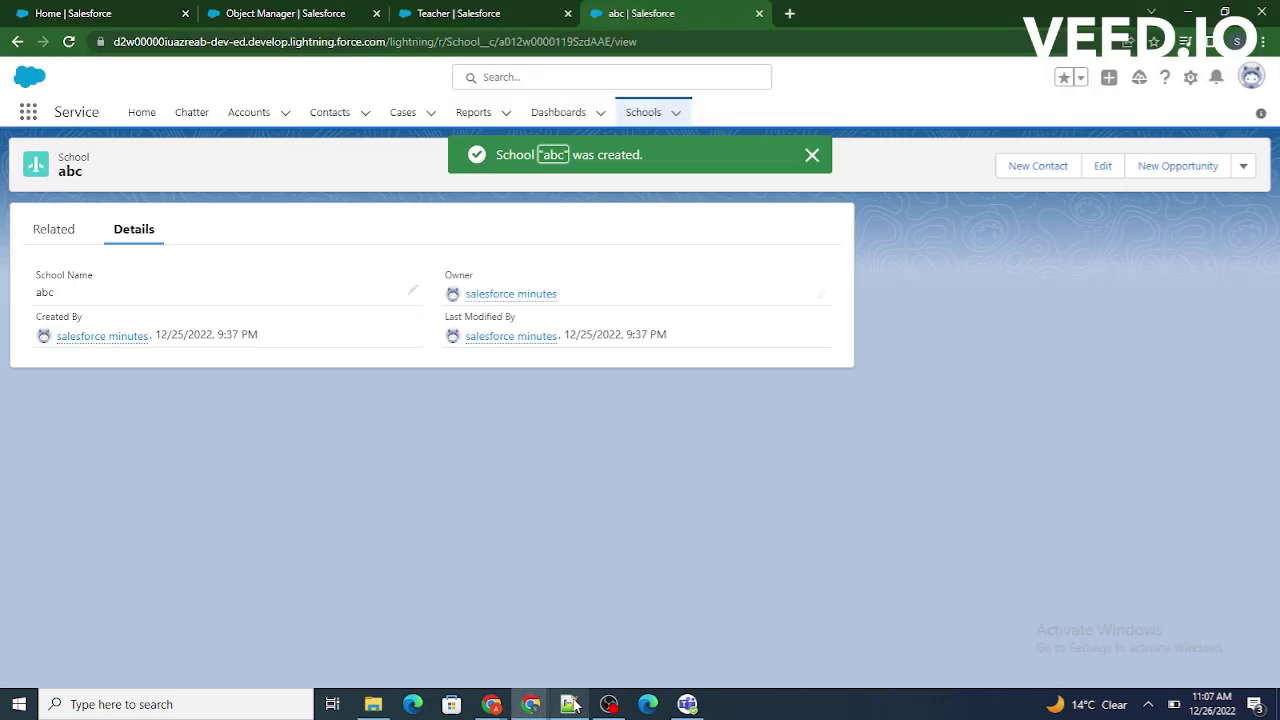
left_click(58, 236)
left_click_drag(177, 286, 62, 283)
left_click(157, 182)
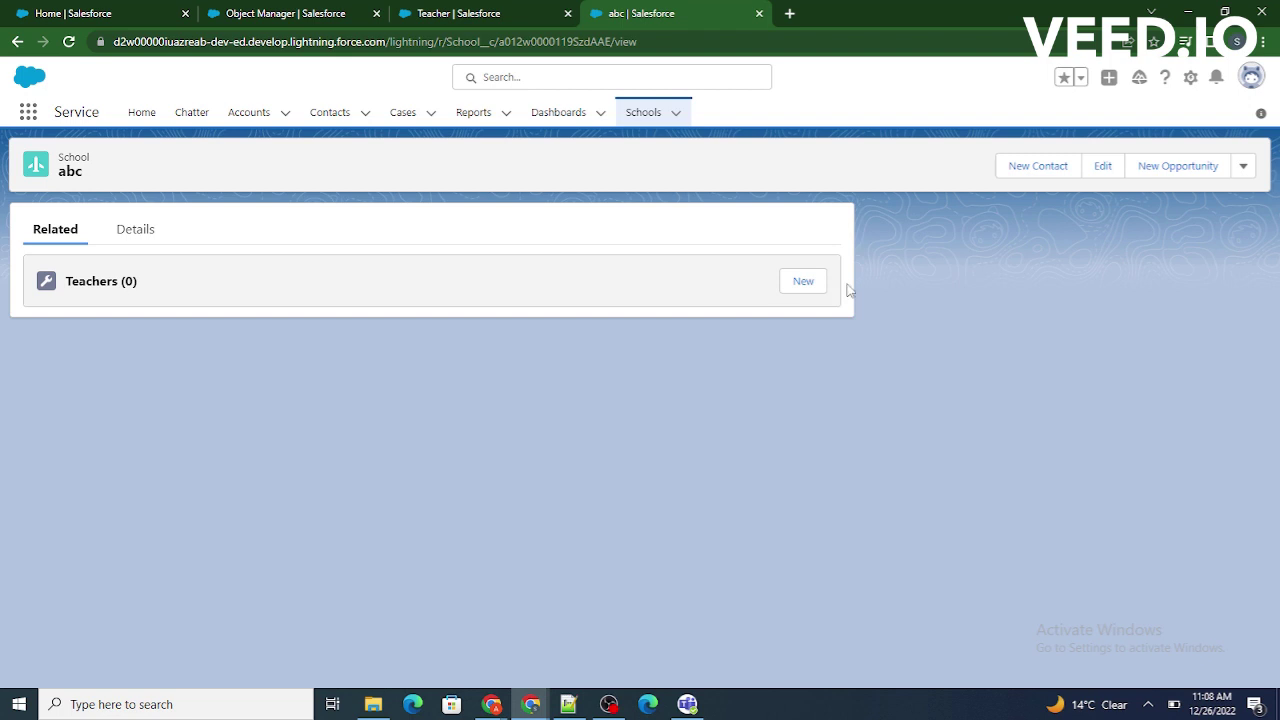
left_click(812, 285)
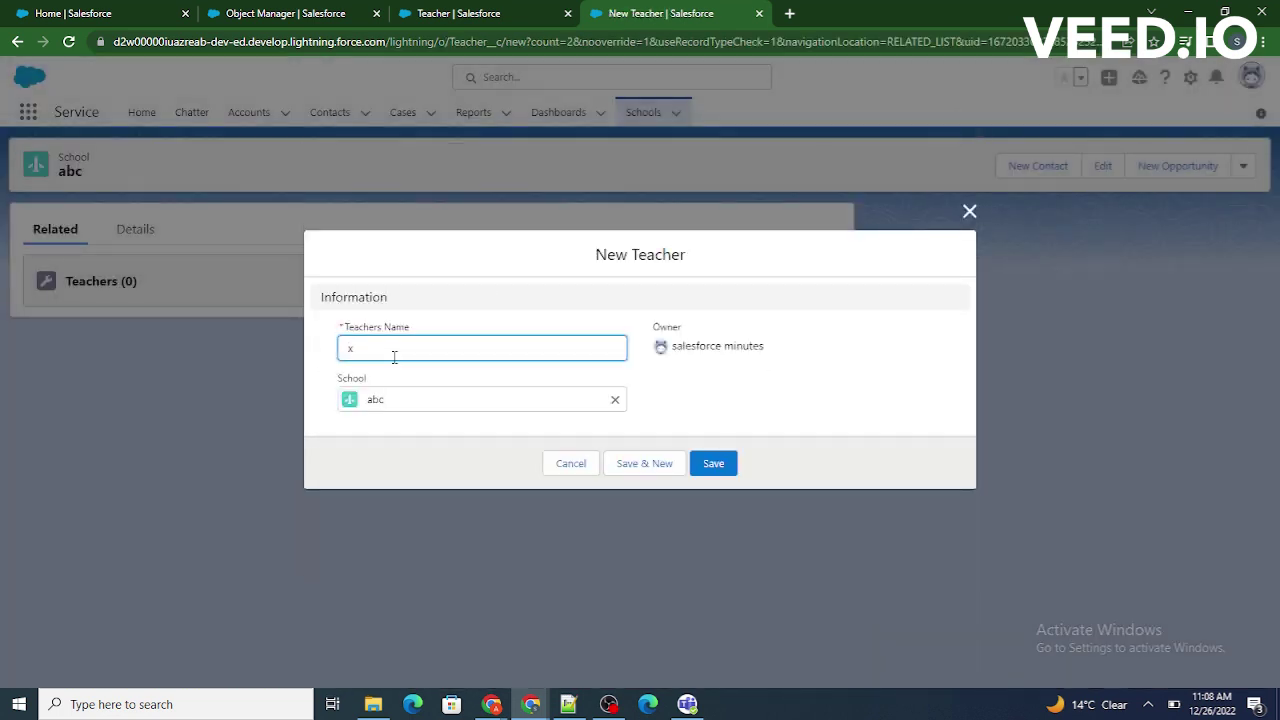
left_click_drag(402, 356, 338, 357)
left_click(705, 476)
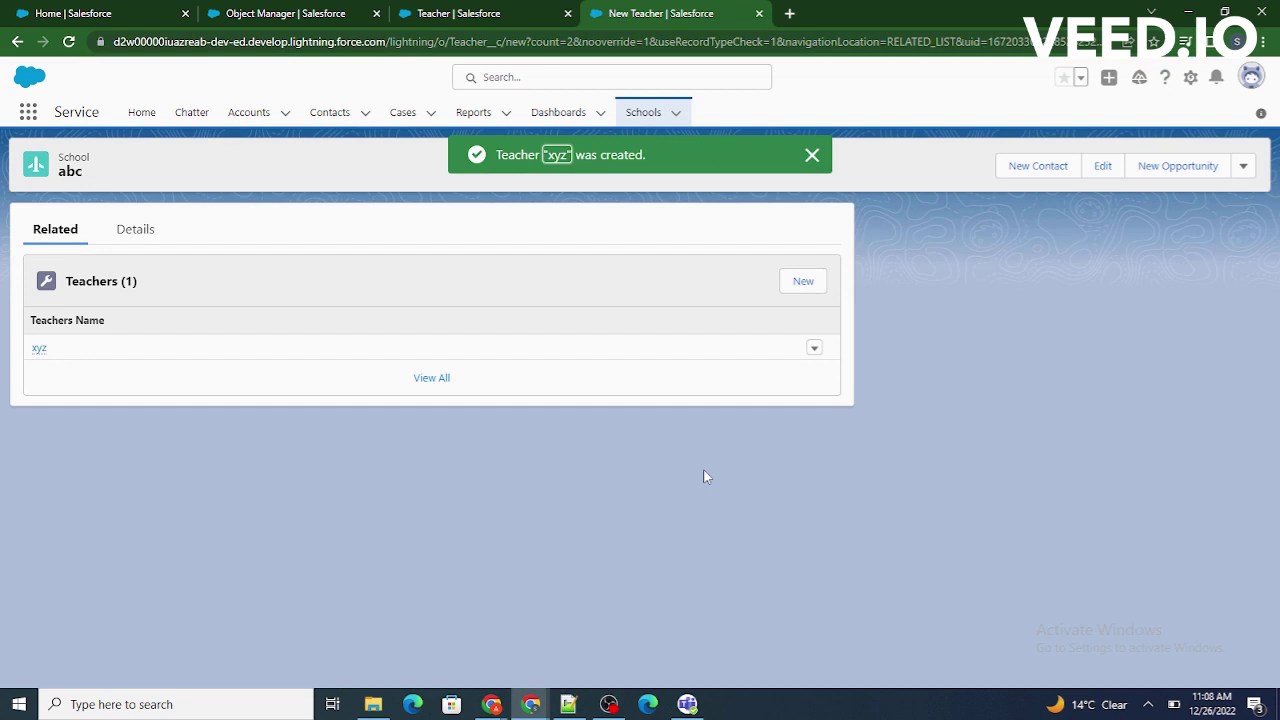